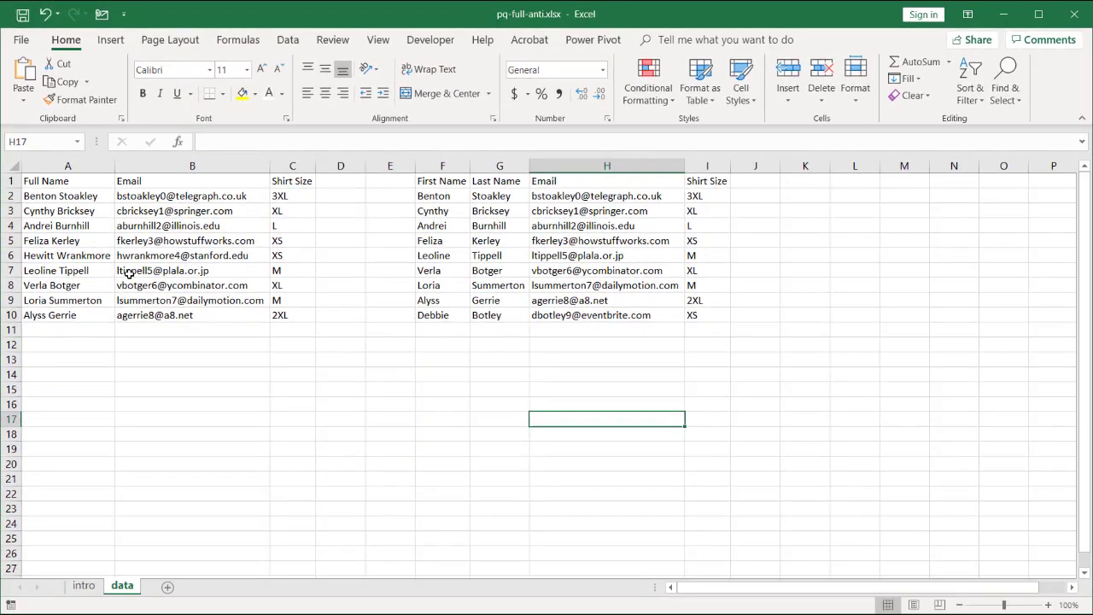
# Step: Create a Power Query table from the A1:C10 list, using its first row as headers
pyautogui.click(126, 271)
pyautogui.click(502, 257)
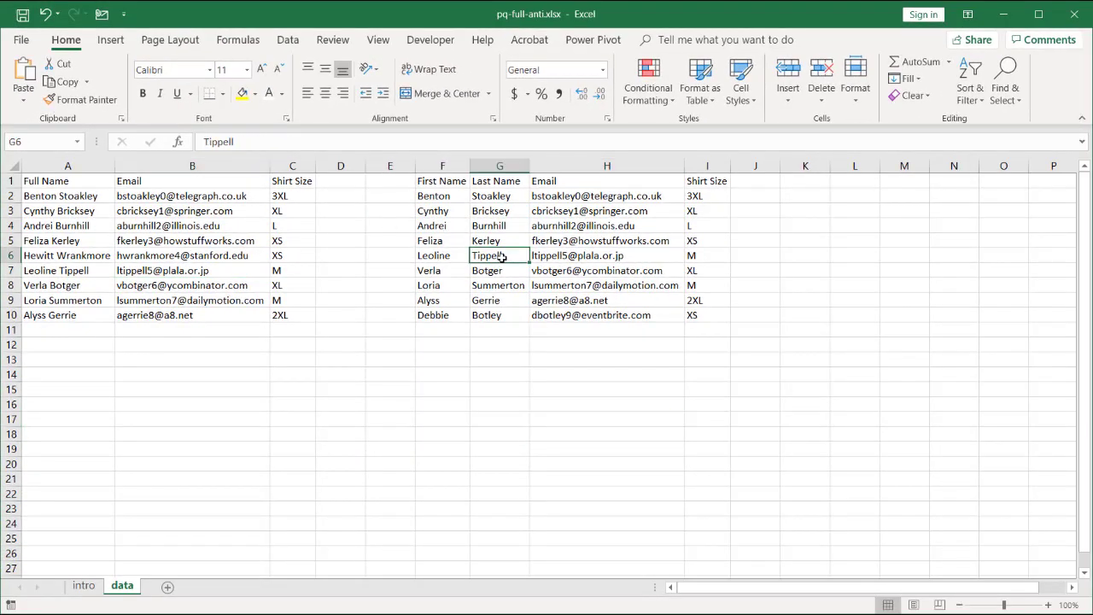
pyautogui.click(119, 225)
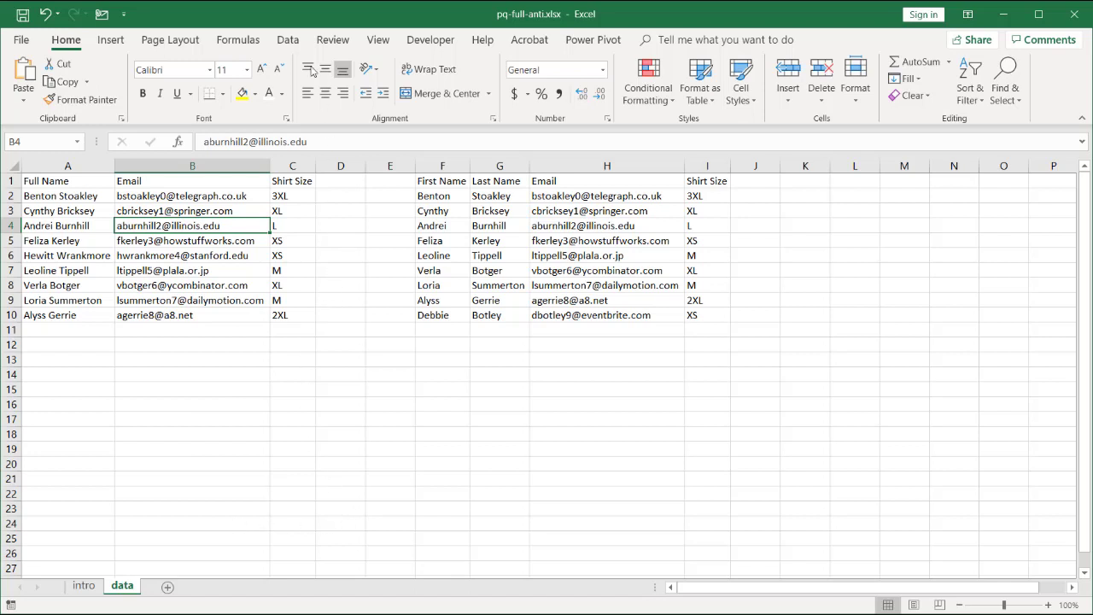
pyautogui.click(289, 43)
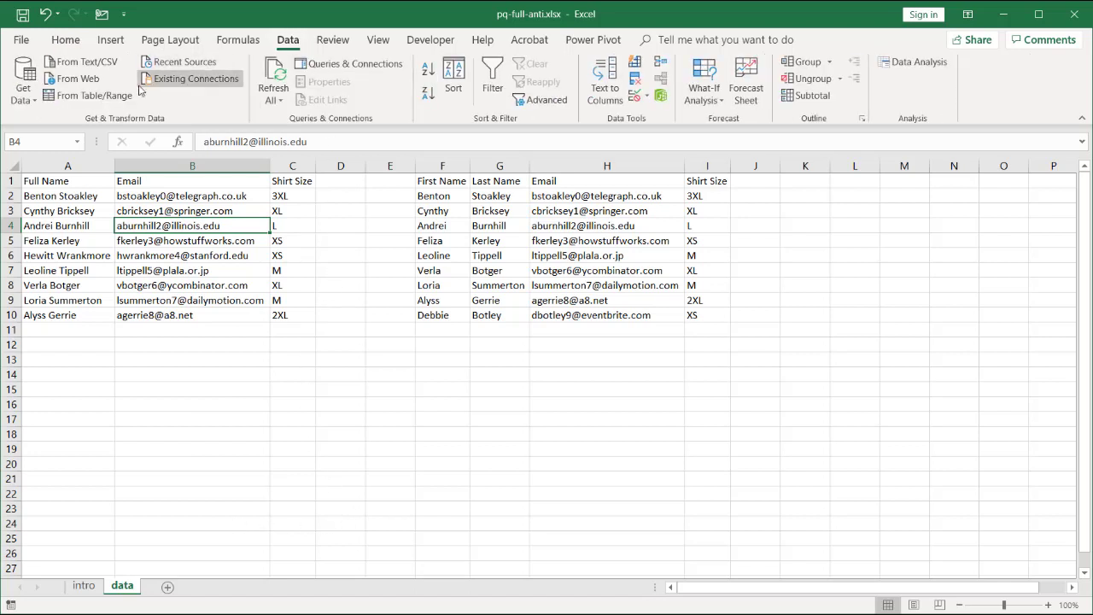
pyautogui.click(100, 97)
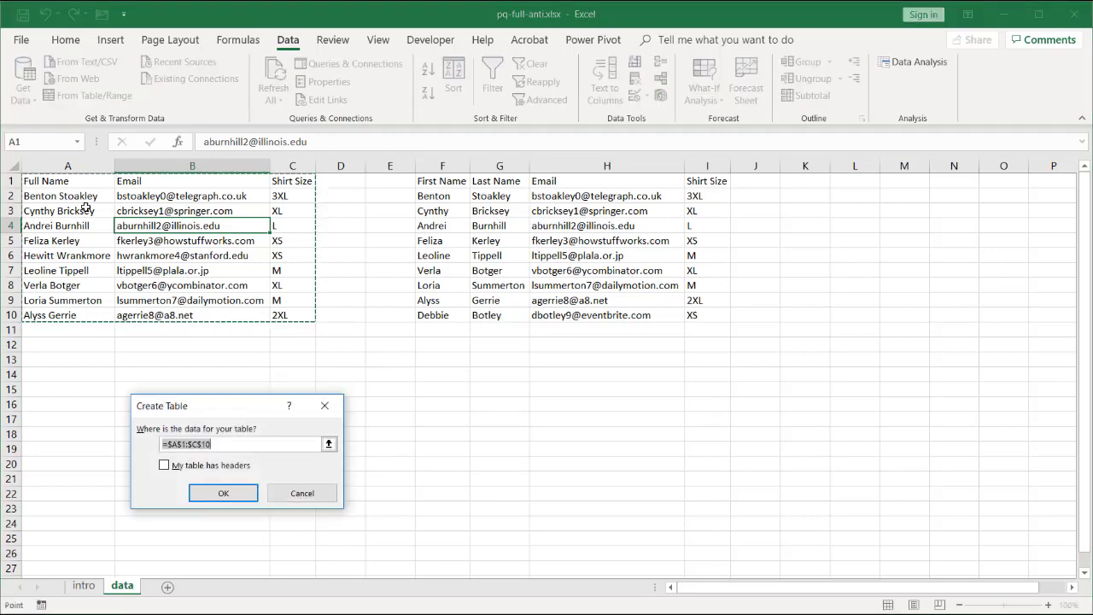
pyautogui.click(174, 469)
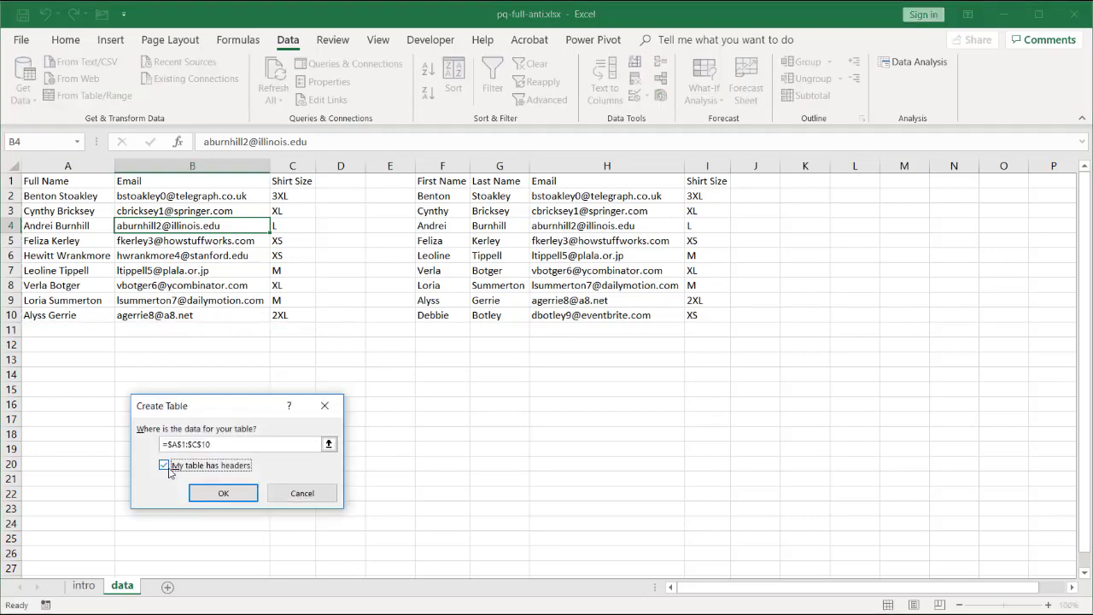
pyautogui.click(225, 493)
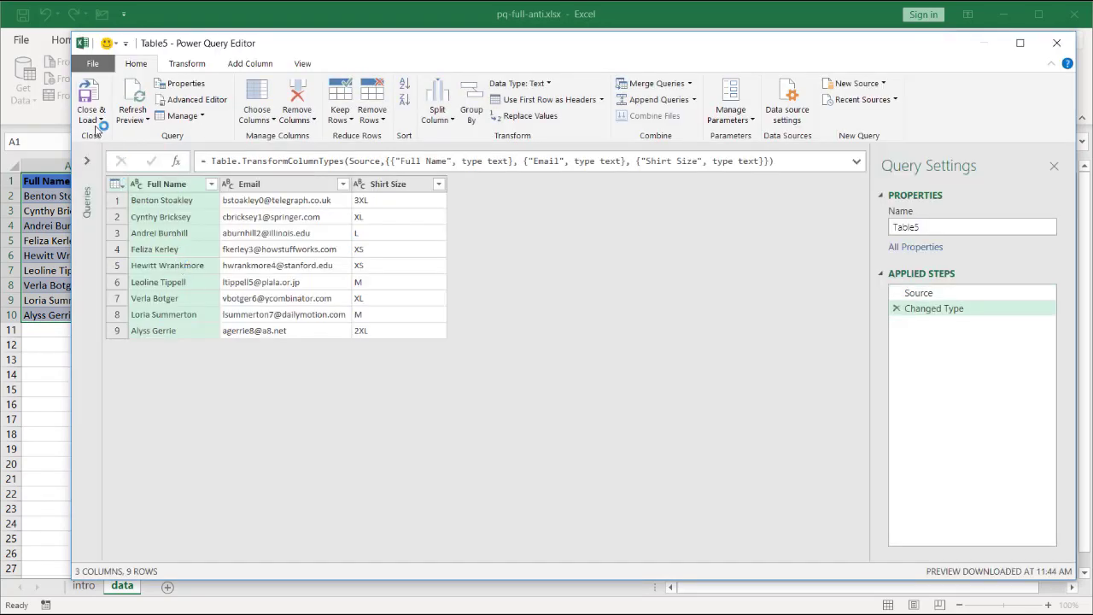
# Step: Rename the query to left and load it as a connection only
pyautogui.doubleClick(938, 227)
pyautogui.write('left')
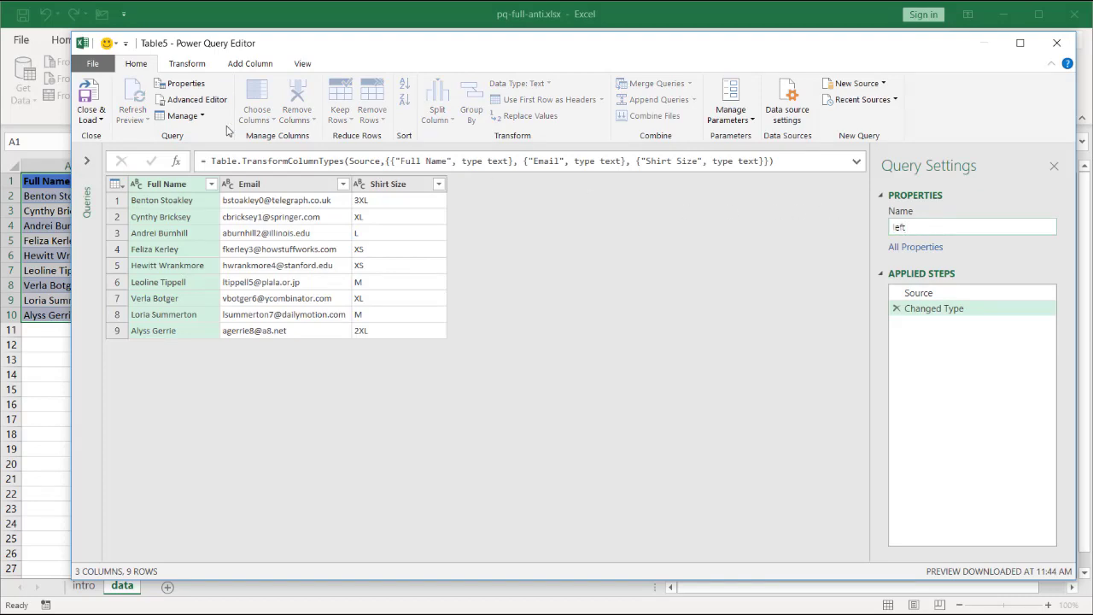
pyautogui.click(91, 117)
pyautogui.click(107, 154)
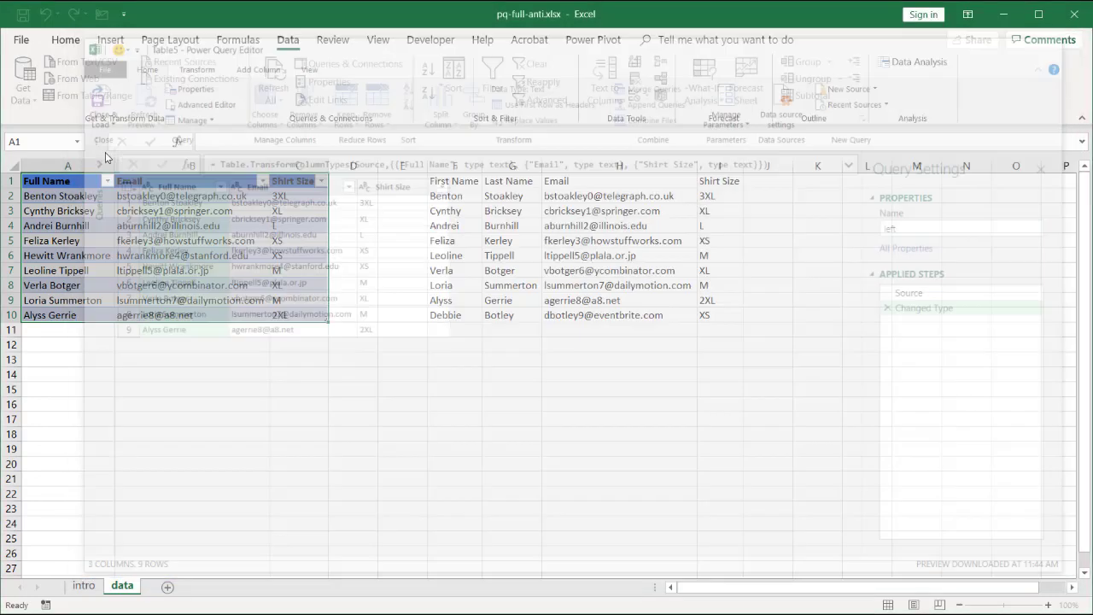
pyautogui.click(164, 437)
pyautogui.click(238, 546)
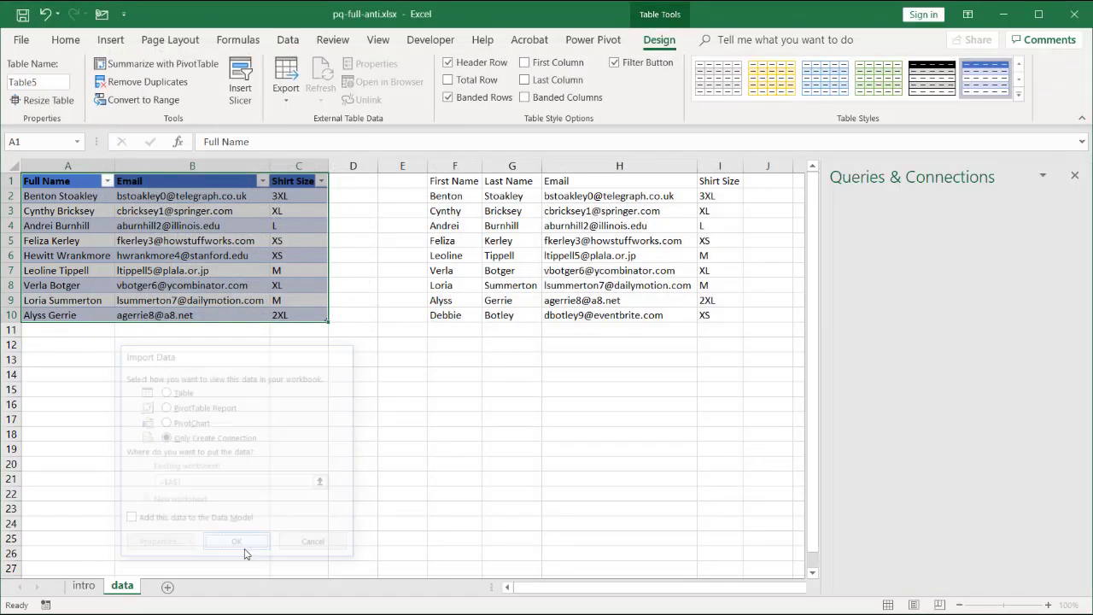
# Step: Create a Power Query table from the F1:I10 list, using its first row as headers
pyautogui.click(572, 245)
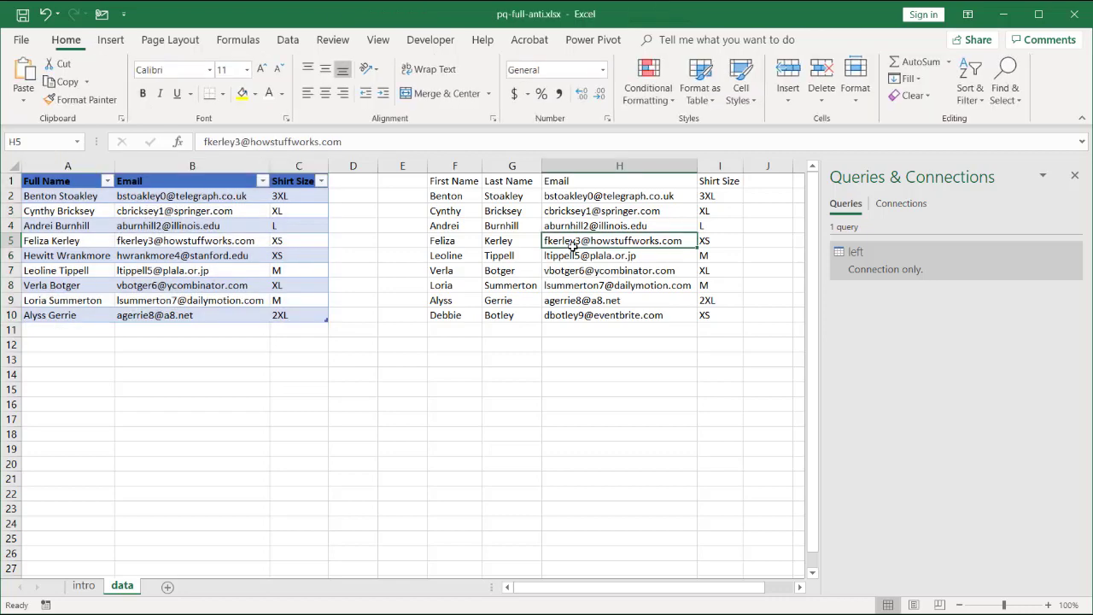
pyautogui.click(287, 40)
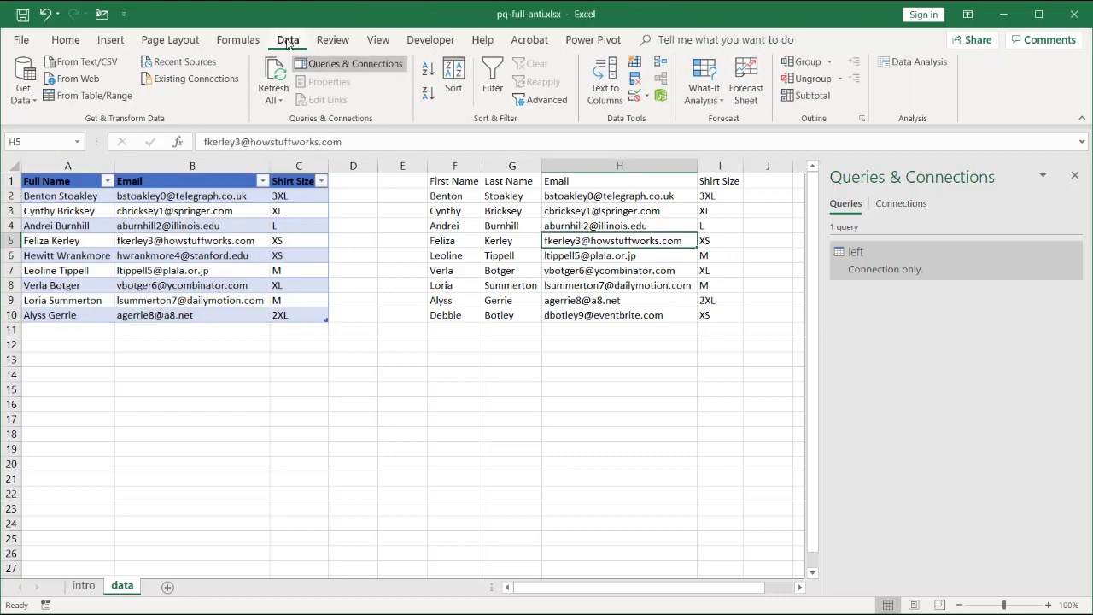
pyautogui.click(116, 95)
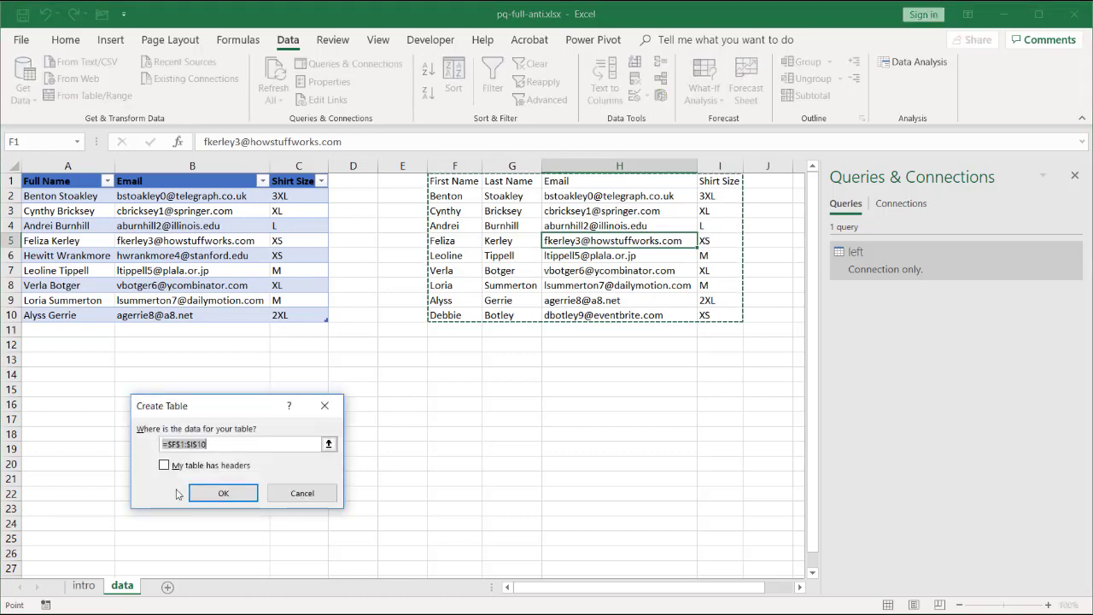
pyautogui.click(164, 466)
pyautogui.click(218, 493)
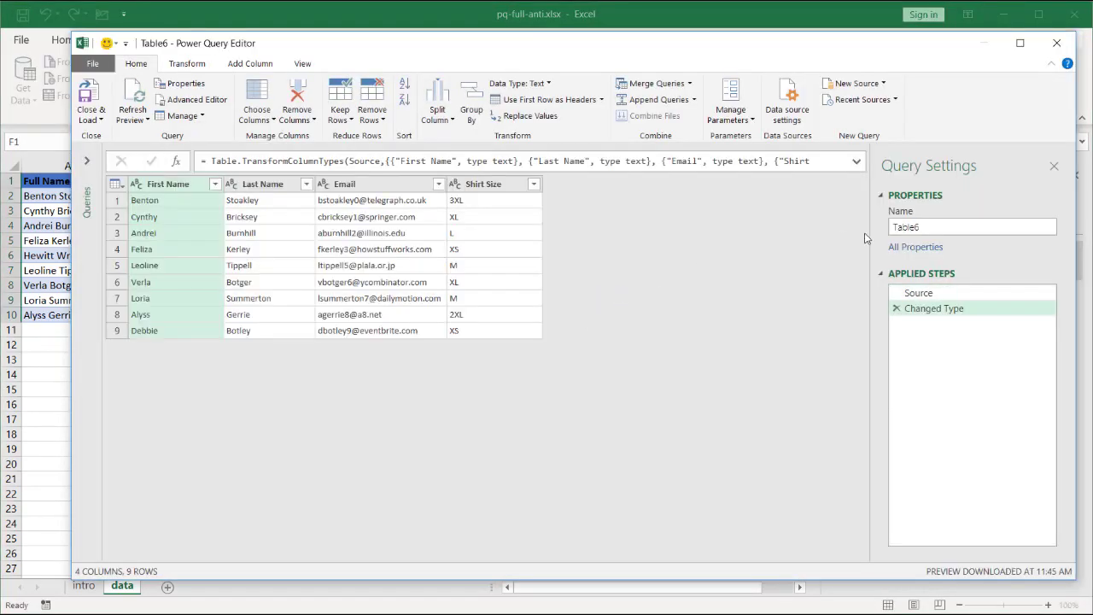
# Step: Rename Table6 to right and load it as a connection only
pyautogui.moveTo(939, 225); pyautogui.dragTo(891, 225)
pyautogui.write('right')
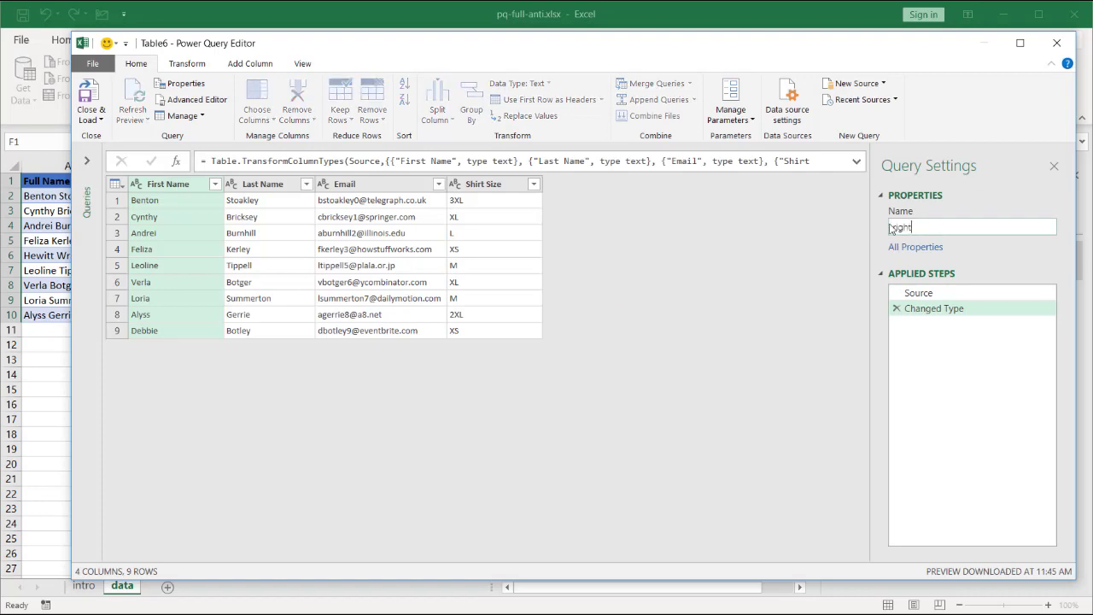
pyautogui.click(92, 120)
pyautogui.click(108, 153)
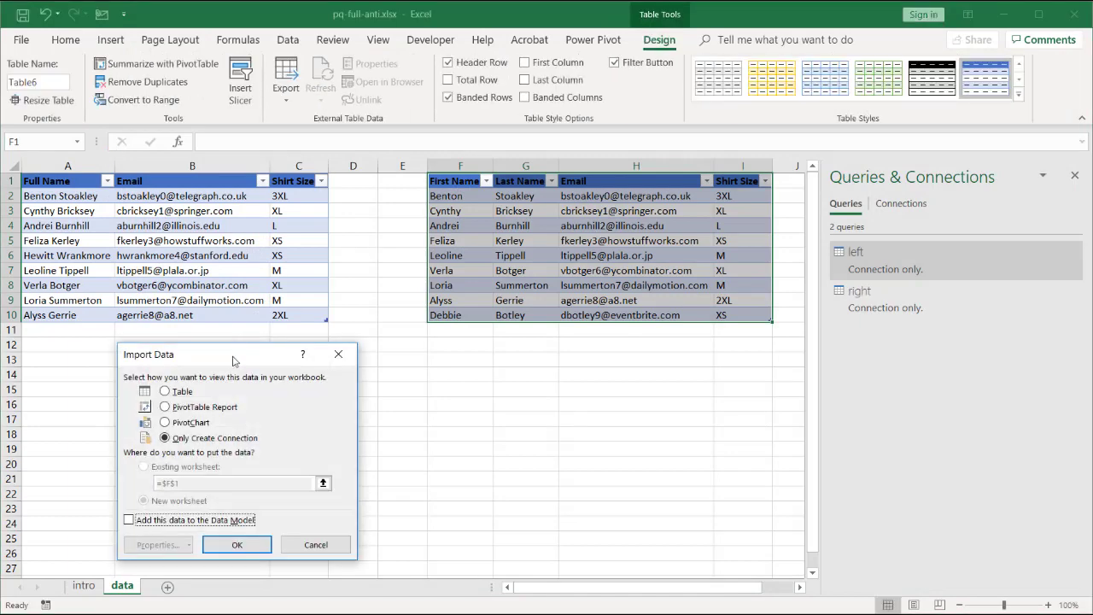
pyautogui.click(237, 543)
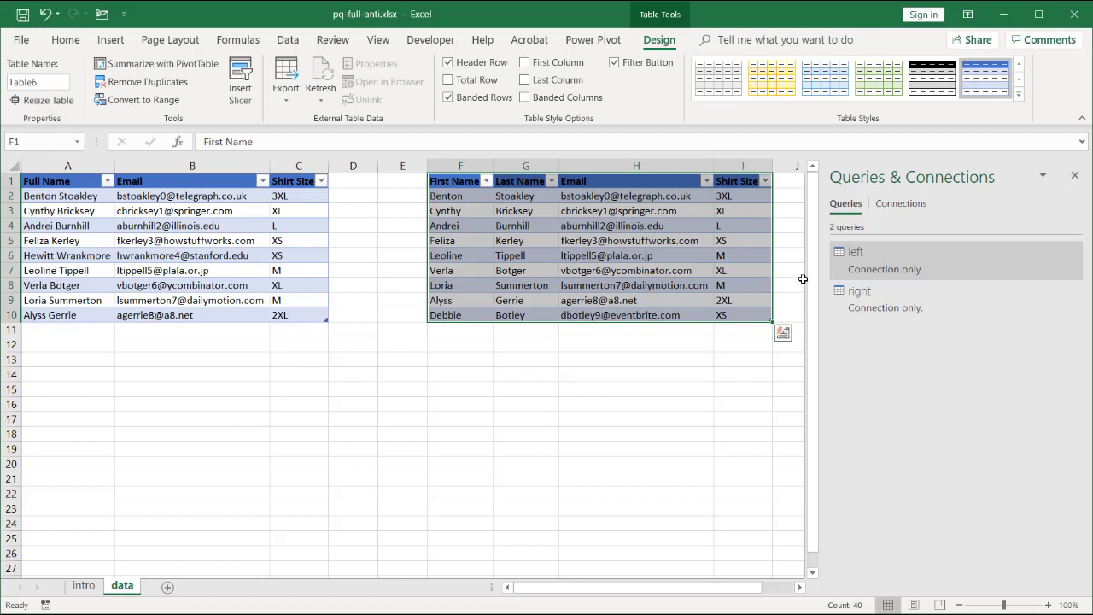
# Step: Reference the left query, opening left (2) with 3 columns and 9 rows in the editor
pyautogui.moveTo(864, 260)
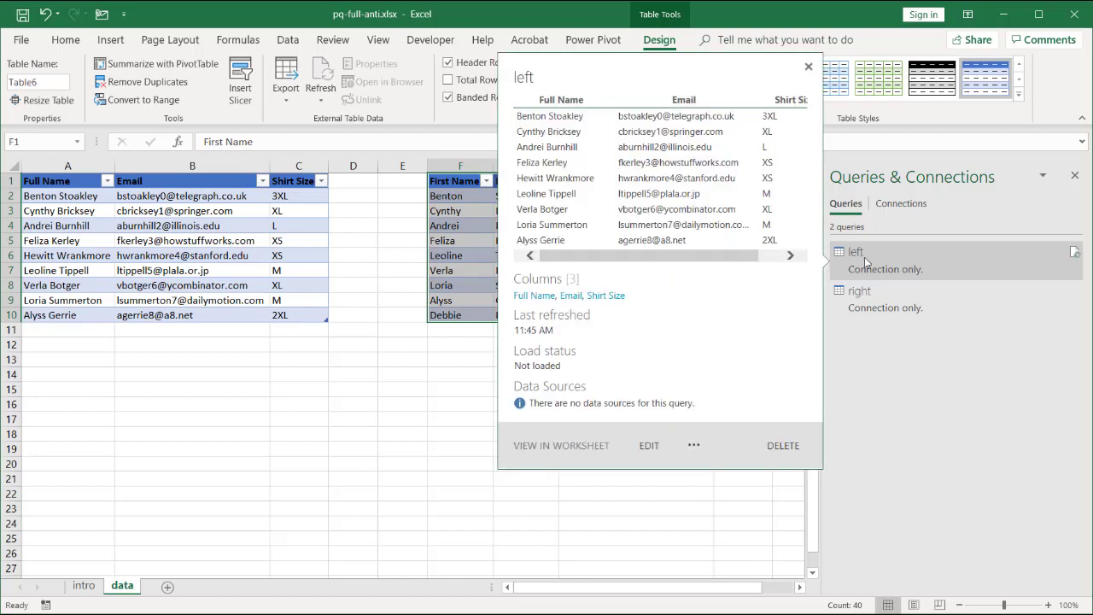
pyautogui.rightClick(865, 262)
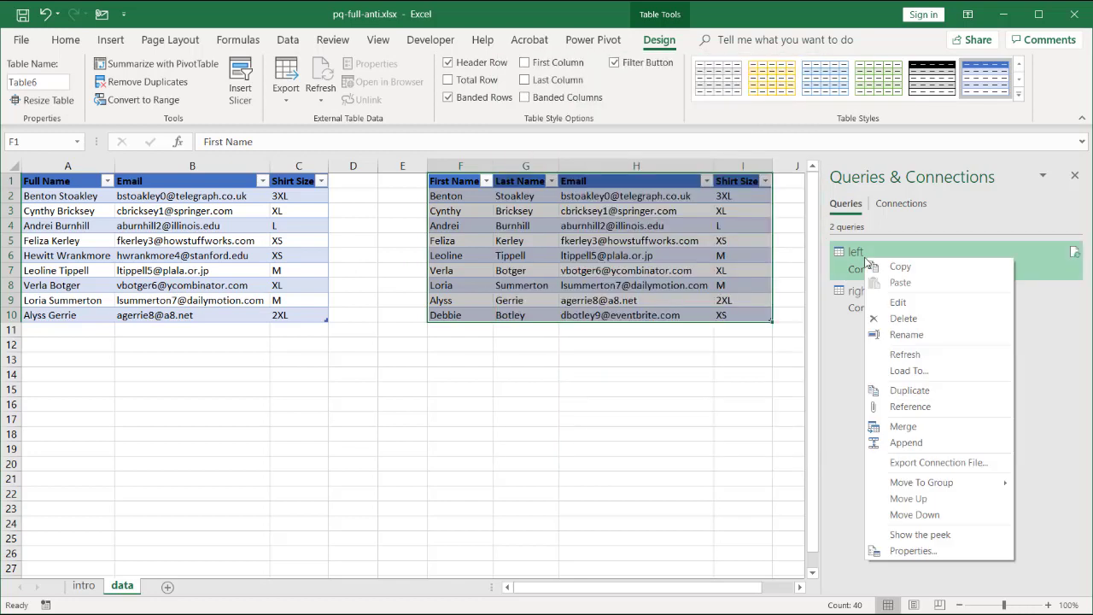
pyautogui.click(936, 402)
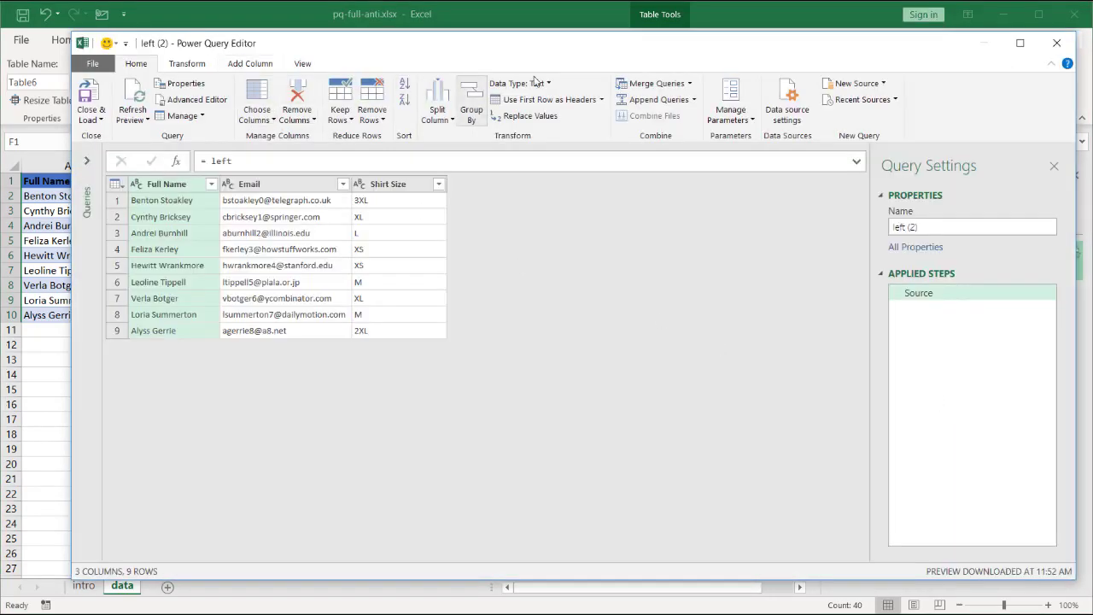
# Step: Merge left (2) with right on both Email columns using a Left Anti join
pyautogui.click(650, 83)
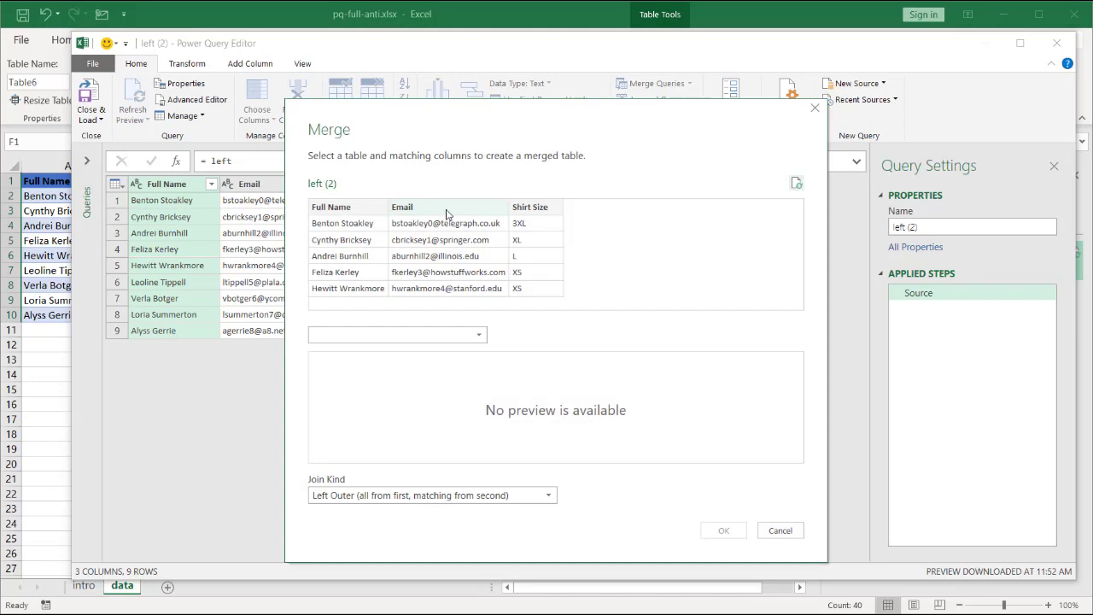
pyautogui.click(446, 210)
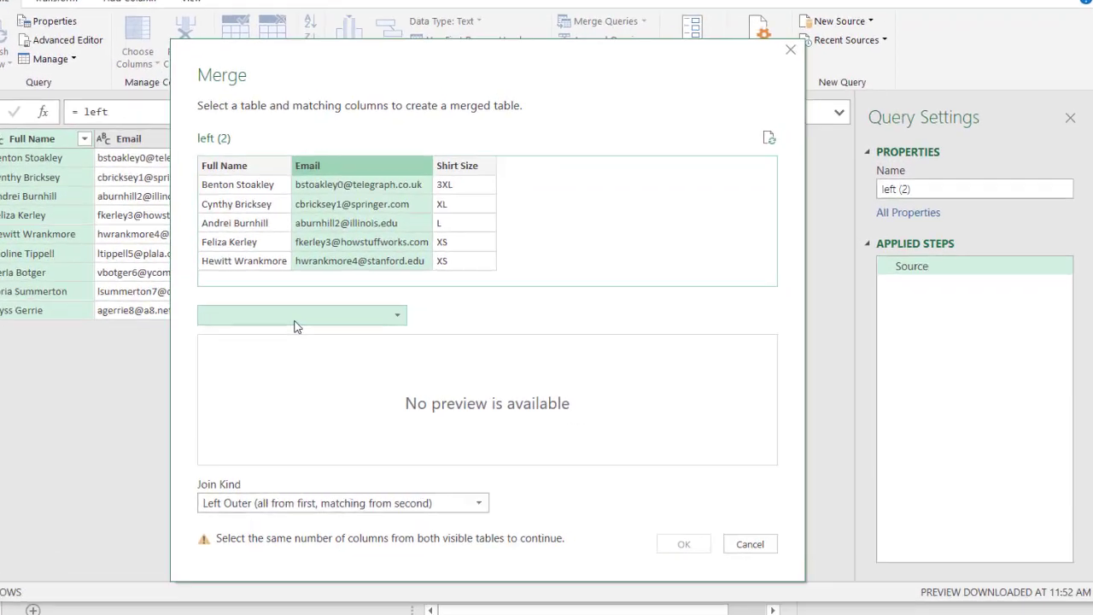
pyautogui.click(391, 335)
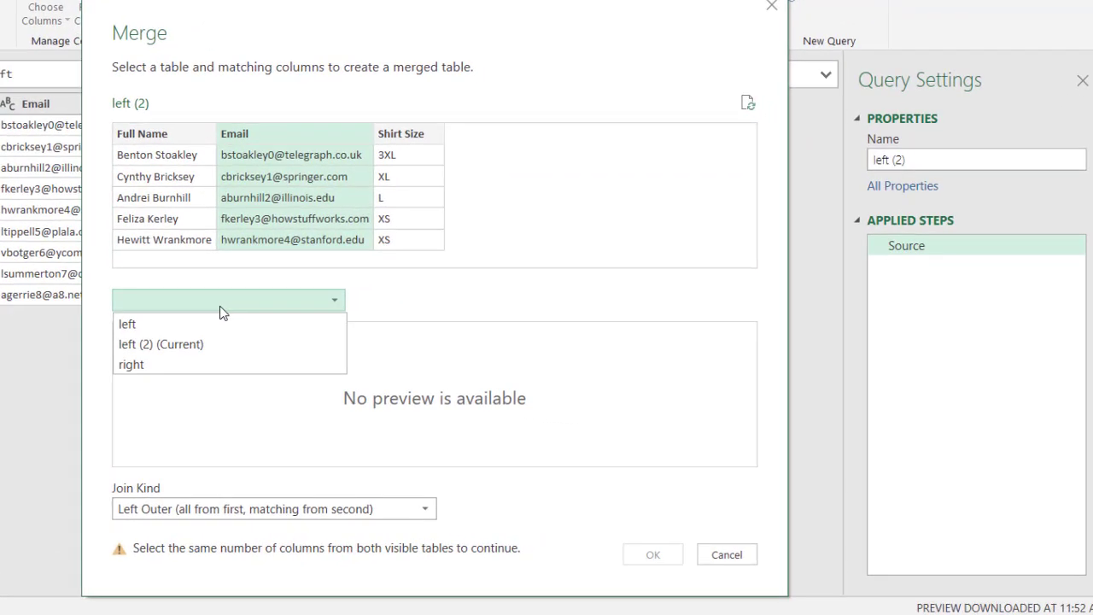
pyautogui.click(159, 367)
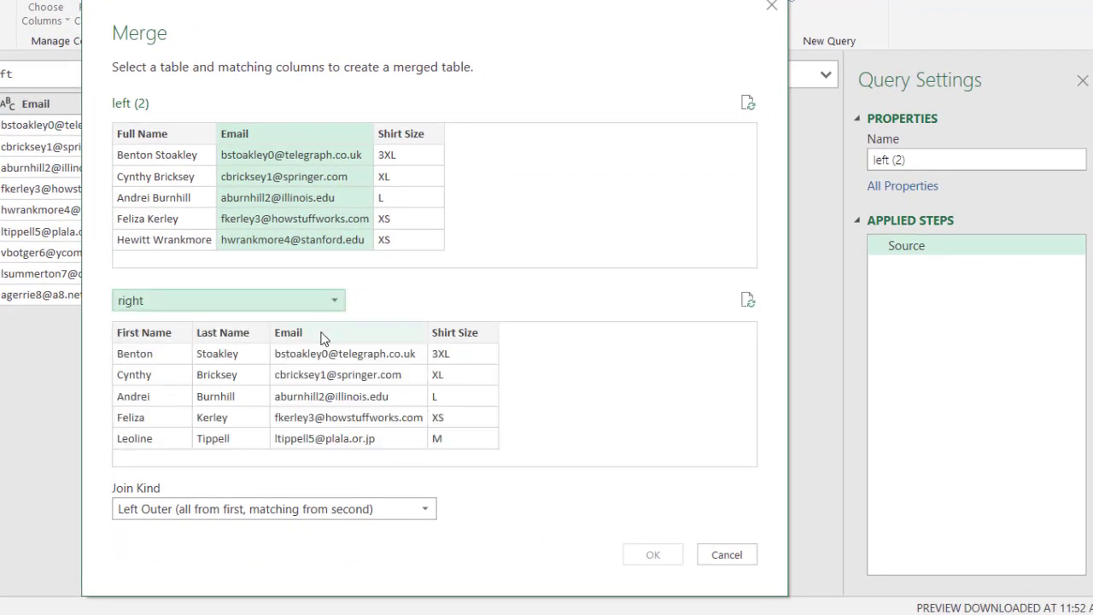
pyautogui.click(323, 339)
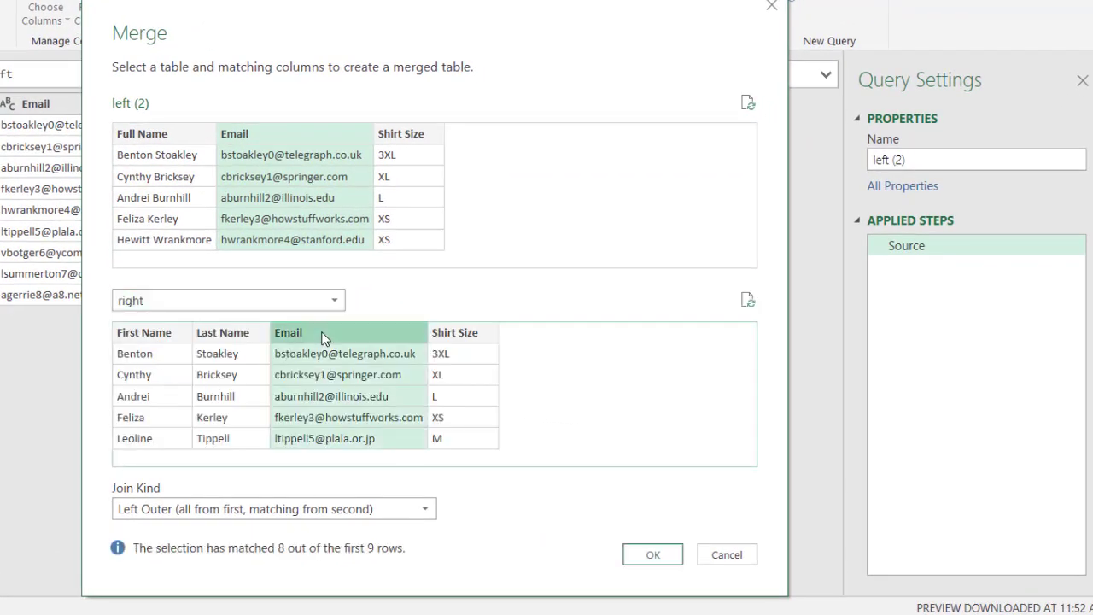
pyautogui.click(403, 509)
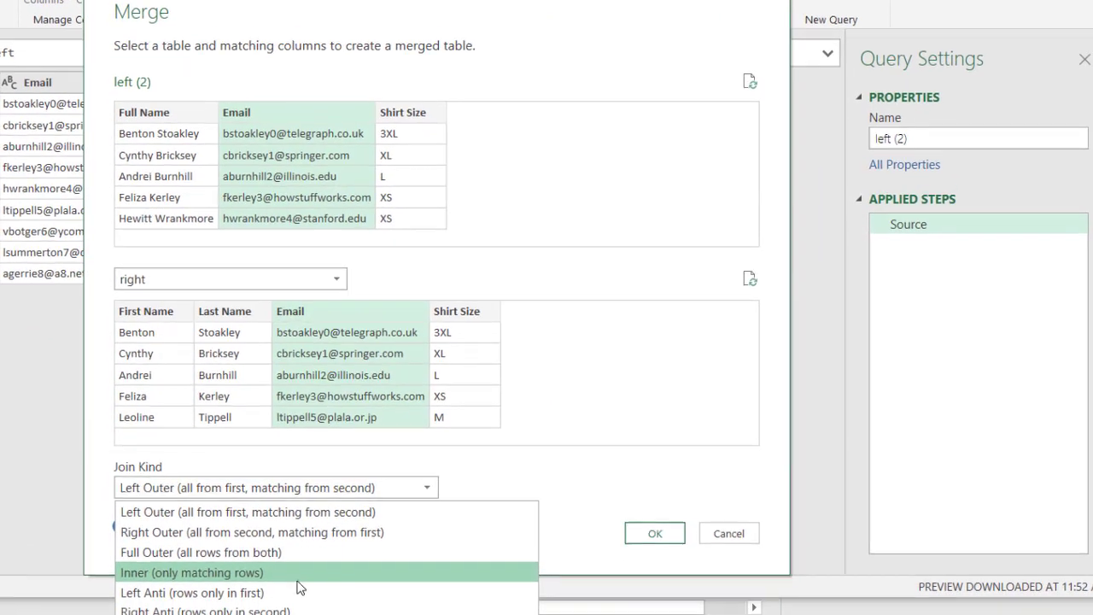
pyautogui.click(288, 562)
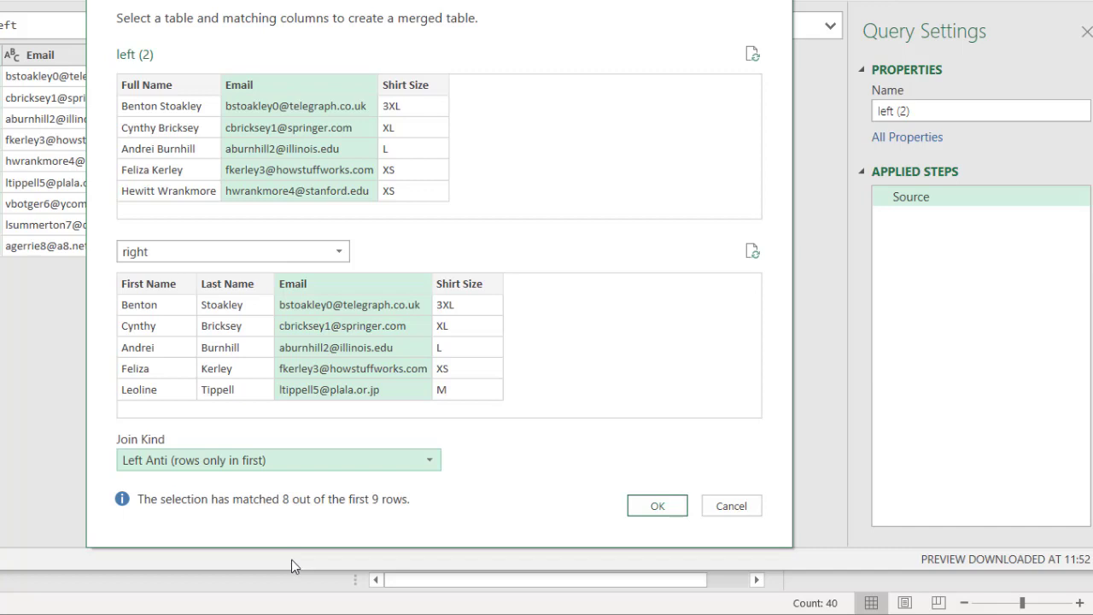
pyautogui.click(655, 505)
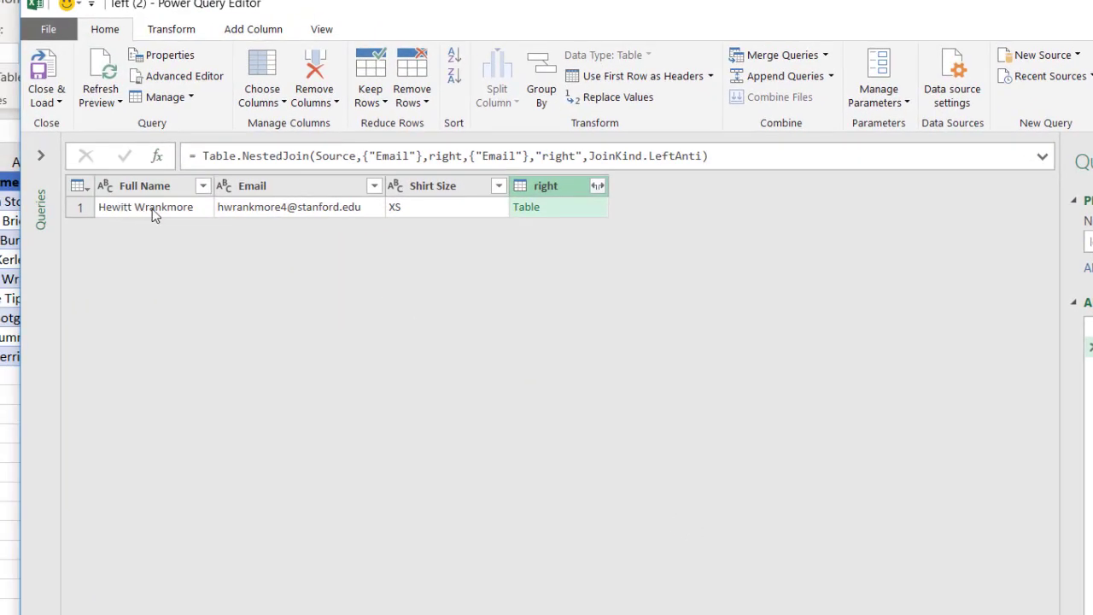
# Step: Expand the merged right column into its four columns without a name prefix
pyautogui.click(598, 186)
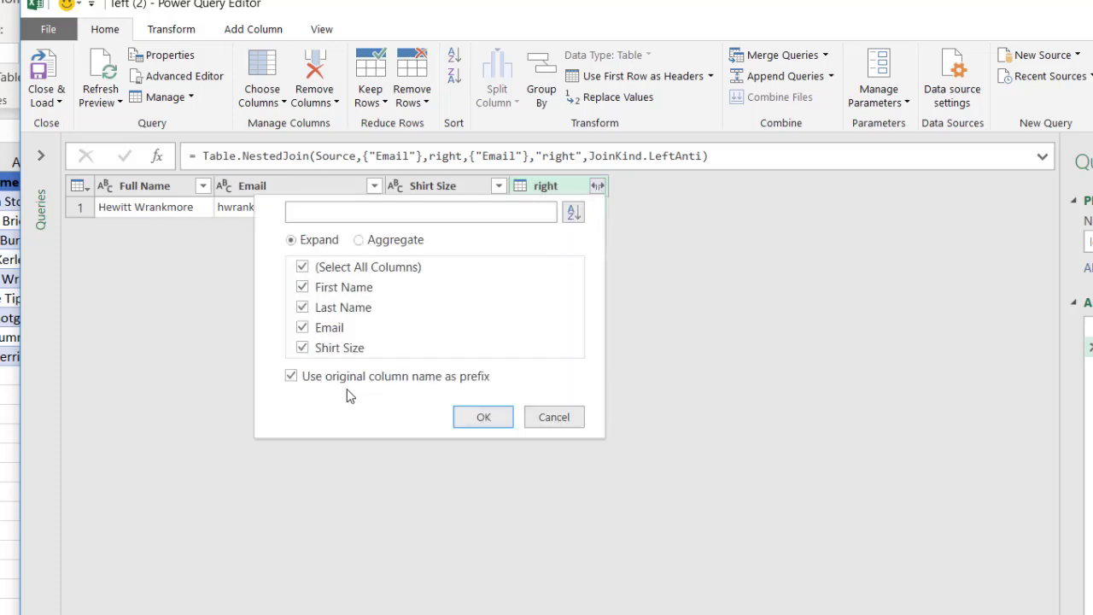
pyautogui.click(291, 376)
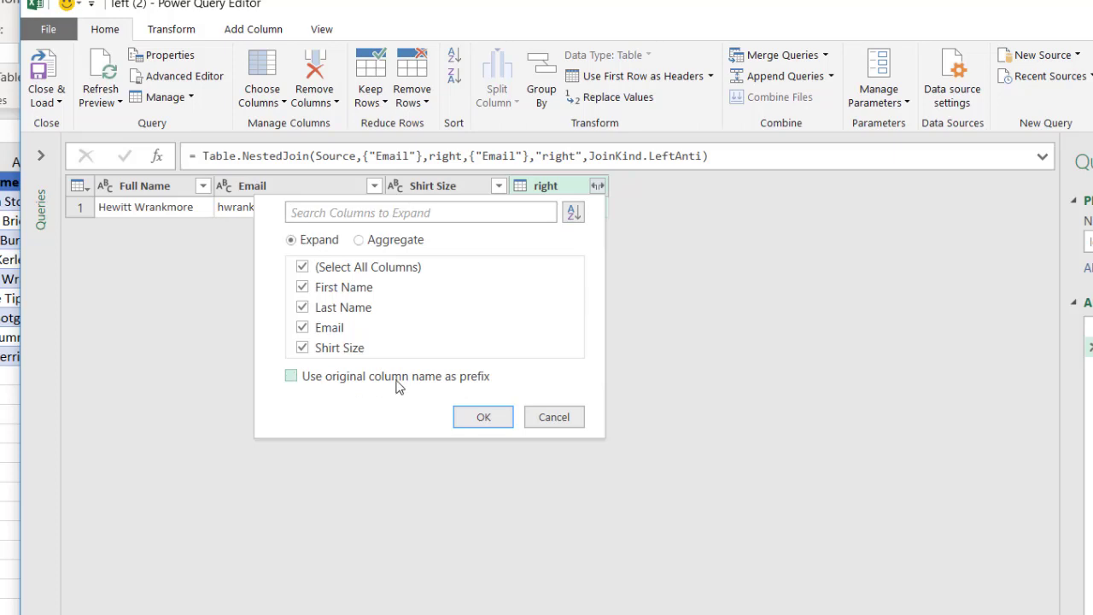
pyautogui.click(483, 417)
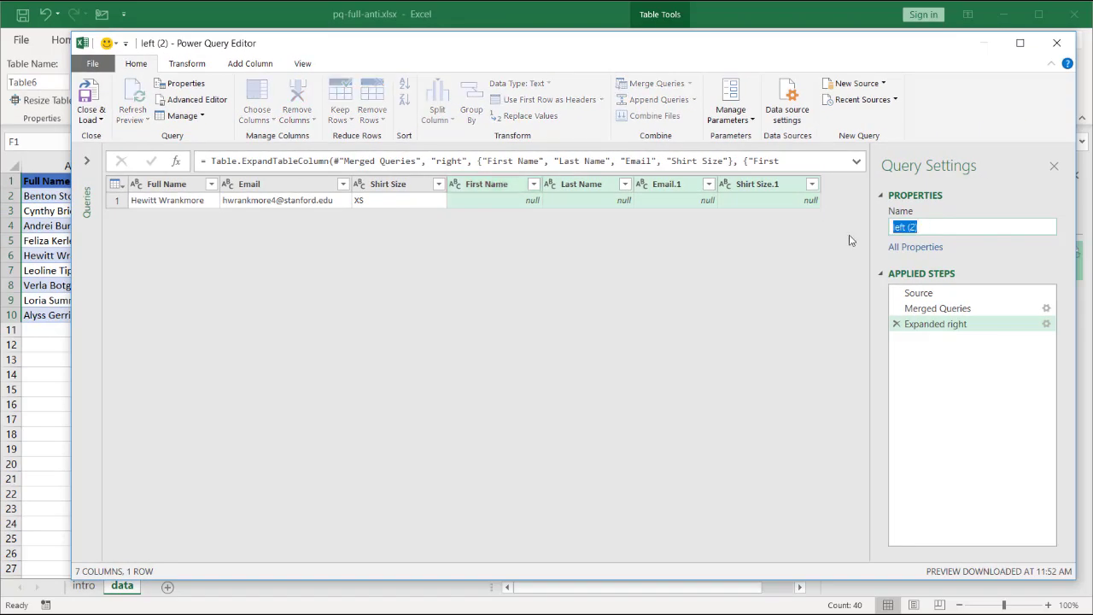
# Step: Rename the query left-anti and load it as a connection only
pyautogui.write('anti')
pyautogui.click(96, 118)
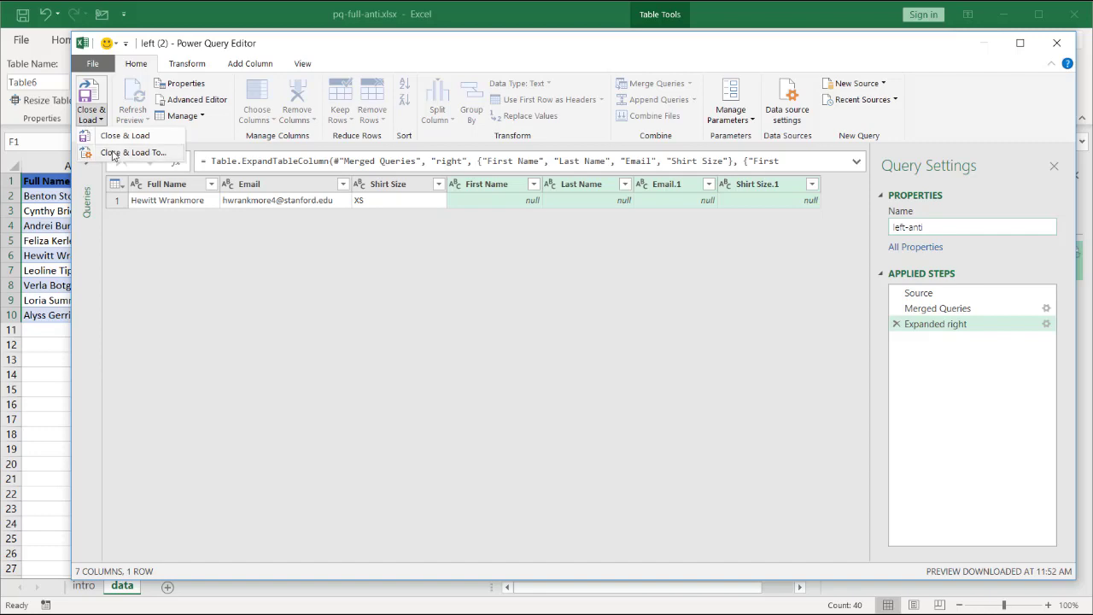
pyautogui.click(101, 136)
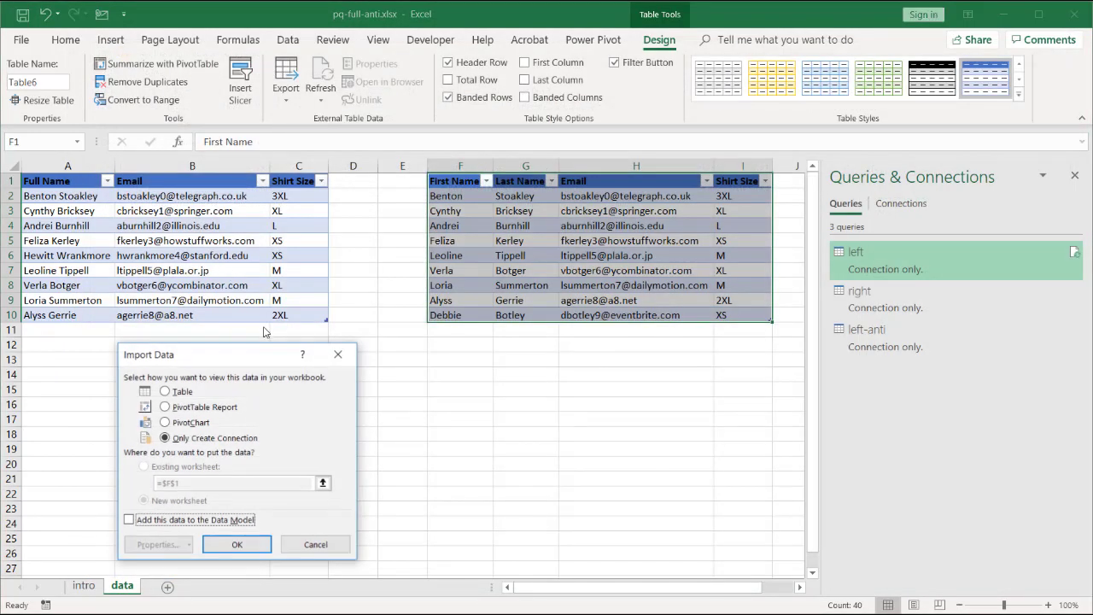
pyautogui.click(231, 545)
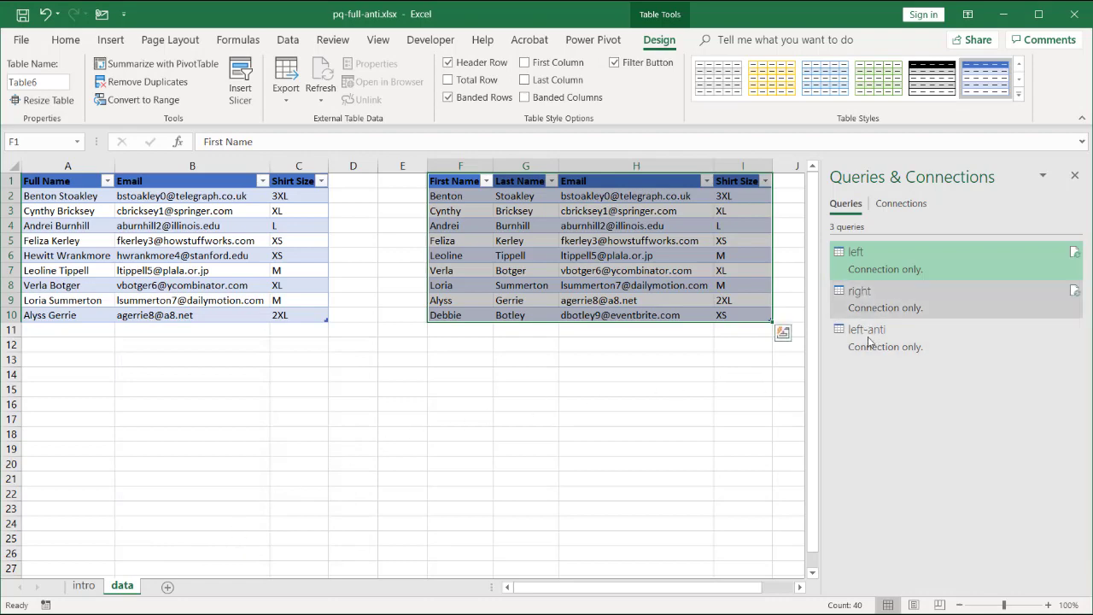
# Step: Reference the left query again, opening another left (2) with 3 columns and 9 rows
pyautogui.moveTo(881, 265)
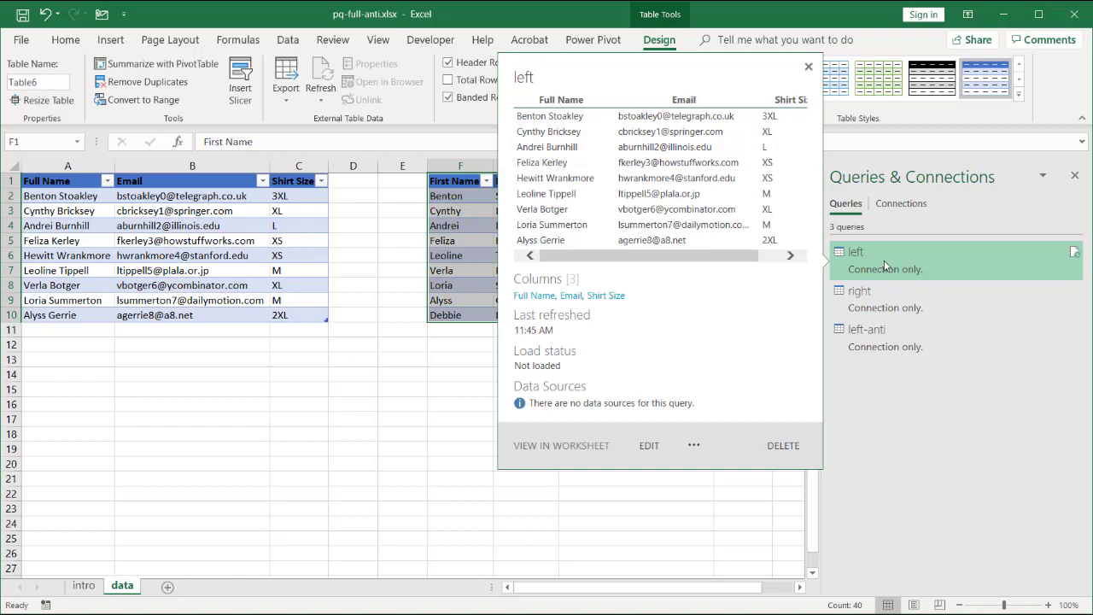
pyautogui.rightClick(884, 261)
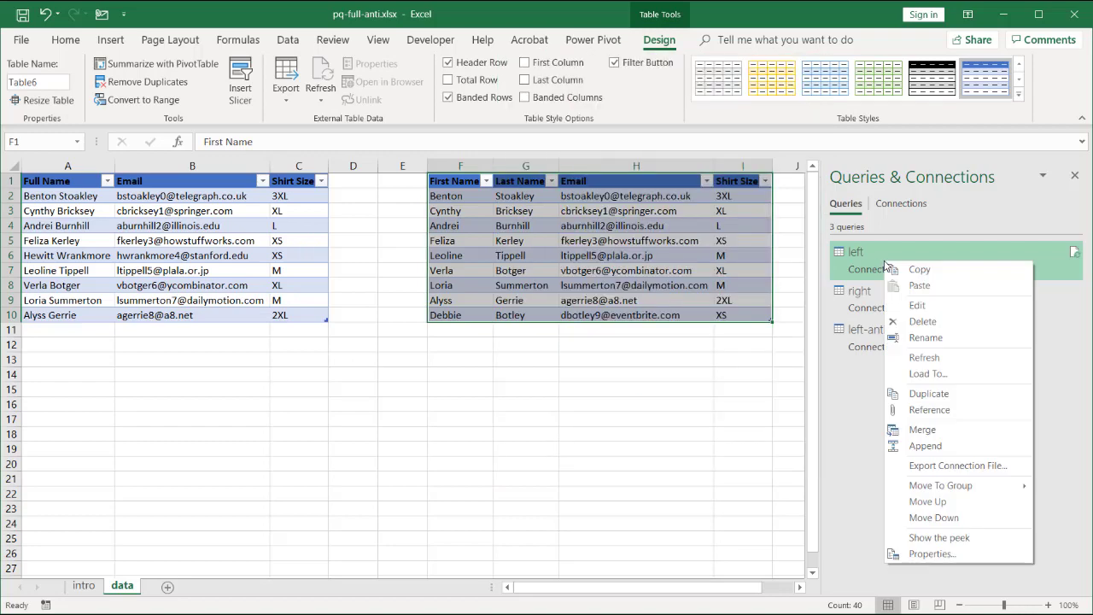
pyautogui.click(936, 411)
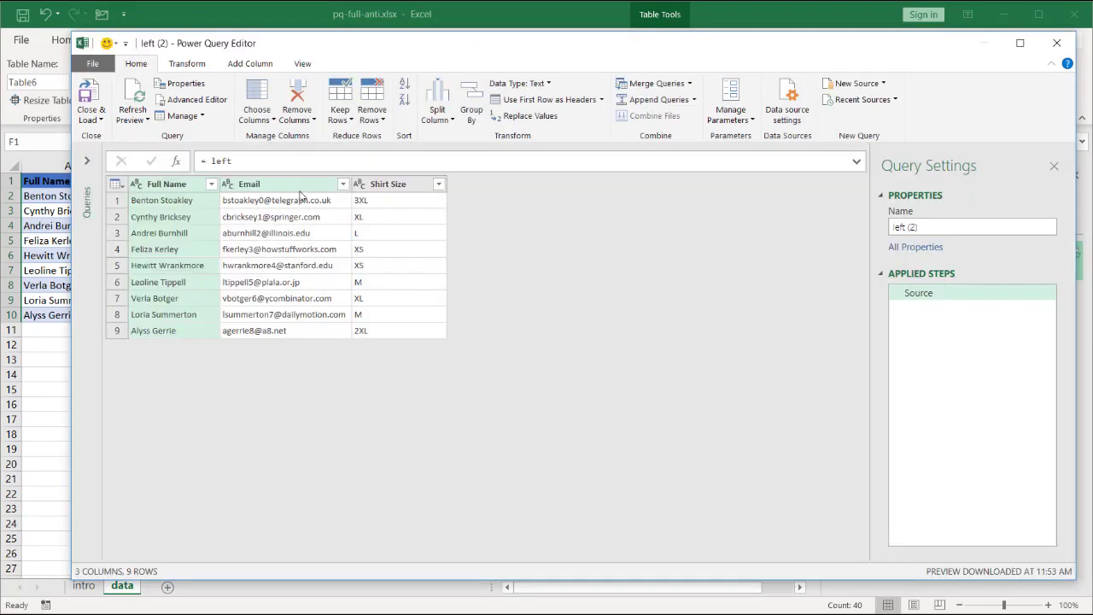
# Step: Merge left (2) with right on both Email columns using a Right Anti join
pyautogui.click(653, 84)
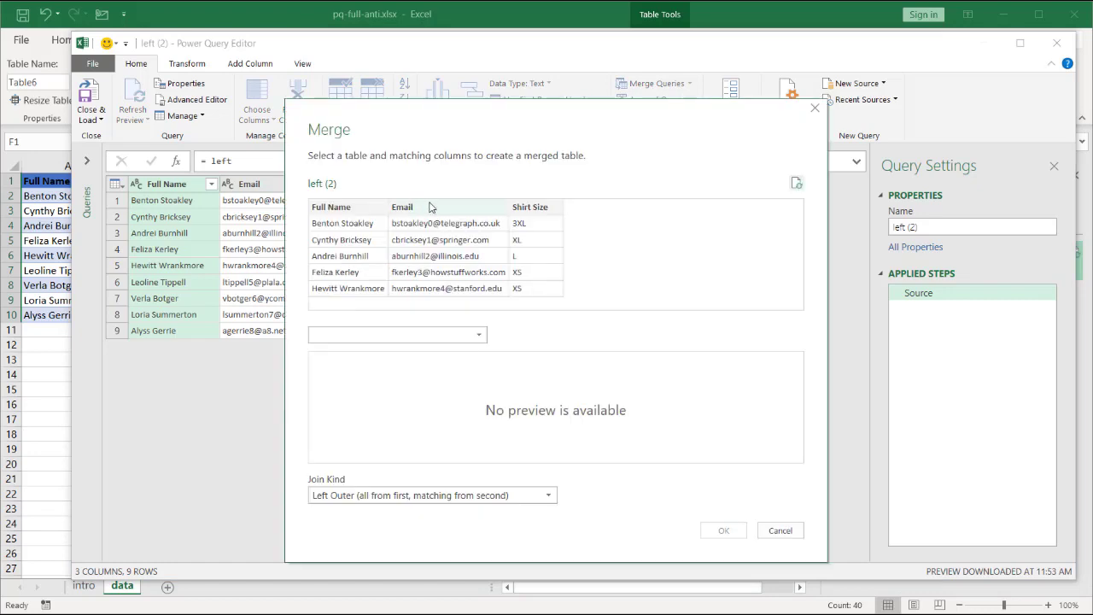
pyautogui.click(429, 207)
pyautogui.click(391, 335)
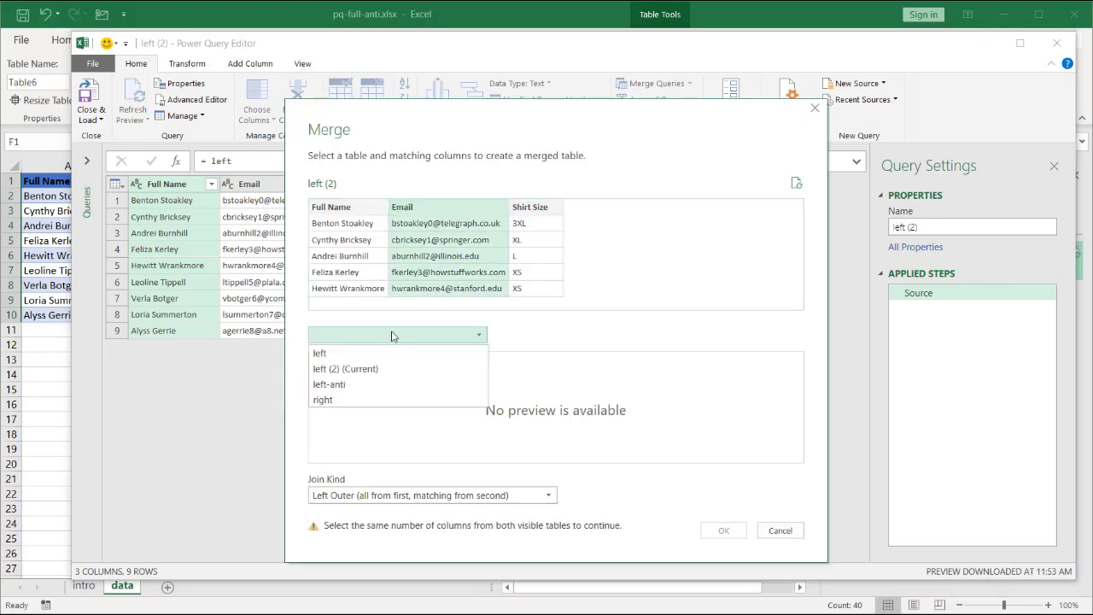
pyautogui.click(361, 397)
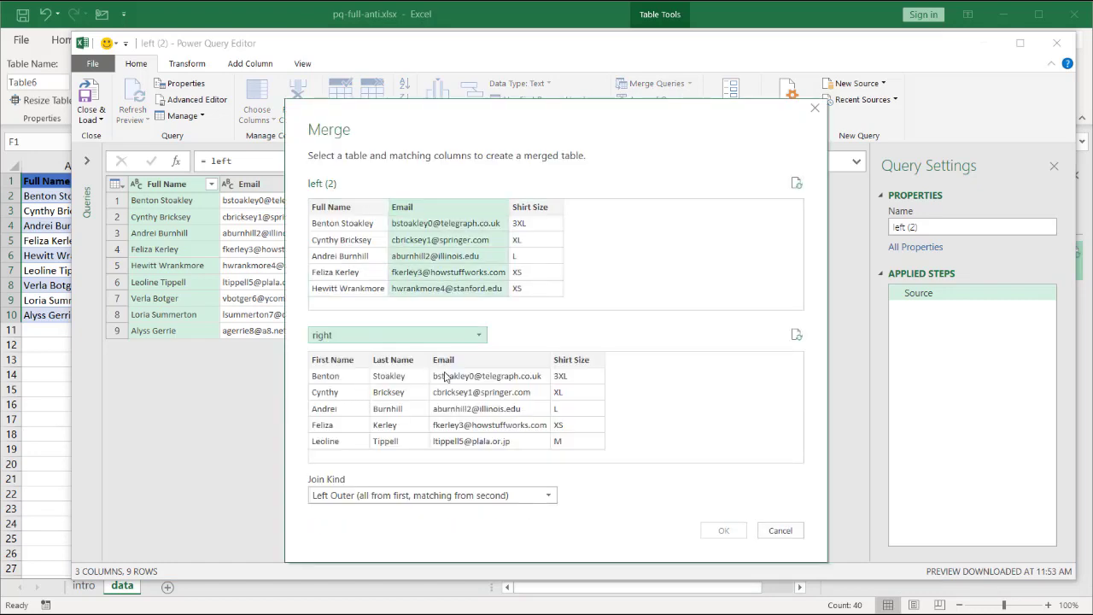
pyautogui.click(490, 365)
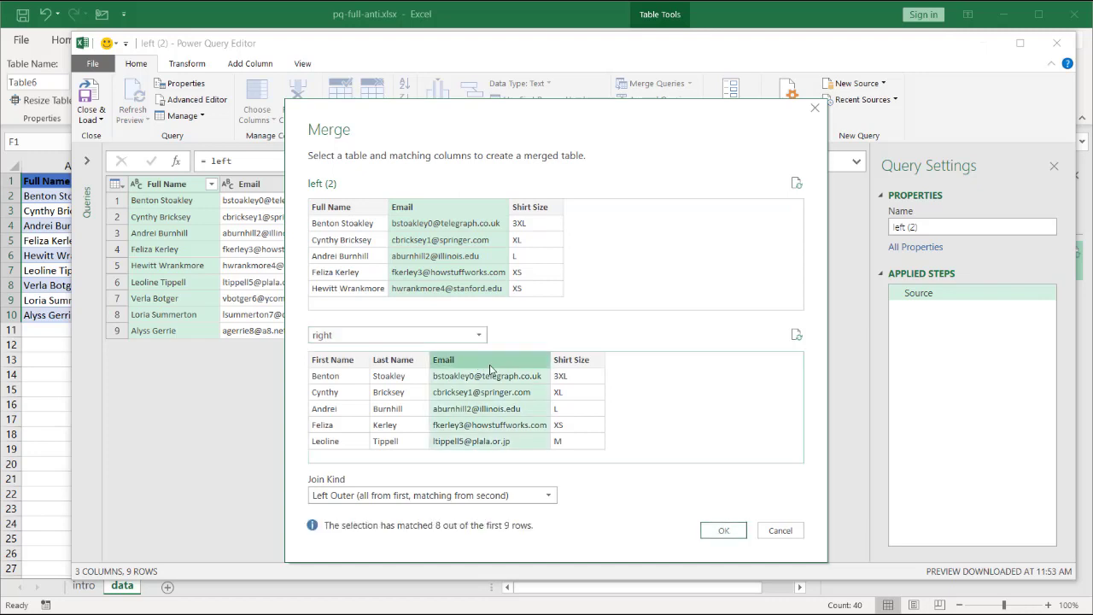
pyautogui.click(530, 493)
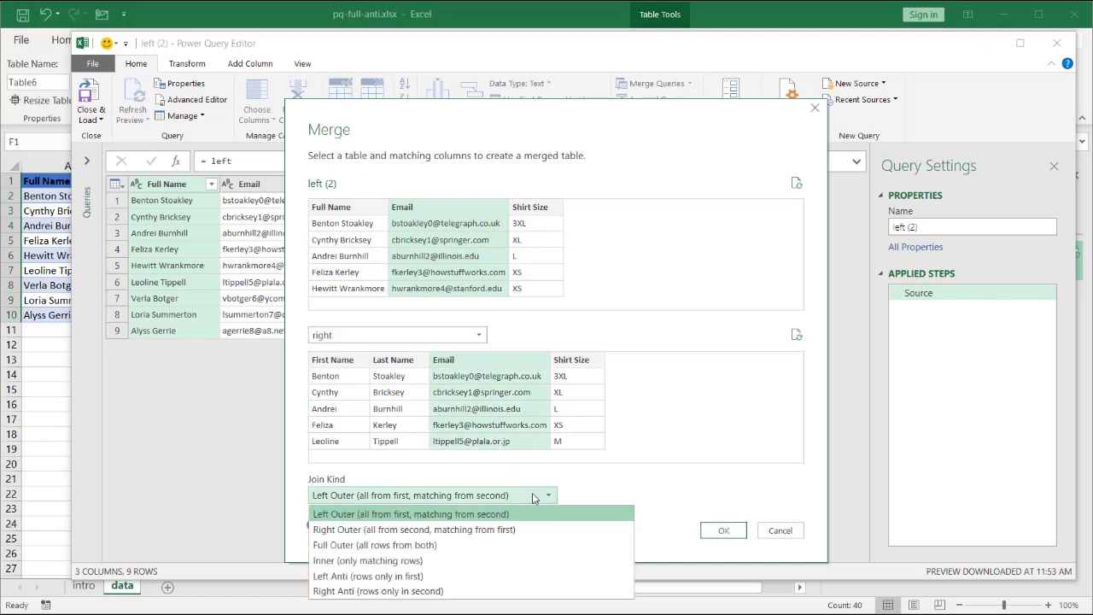
pyautogui.click(389, 590)
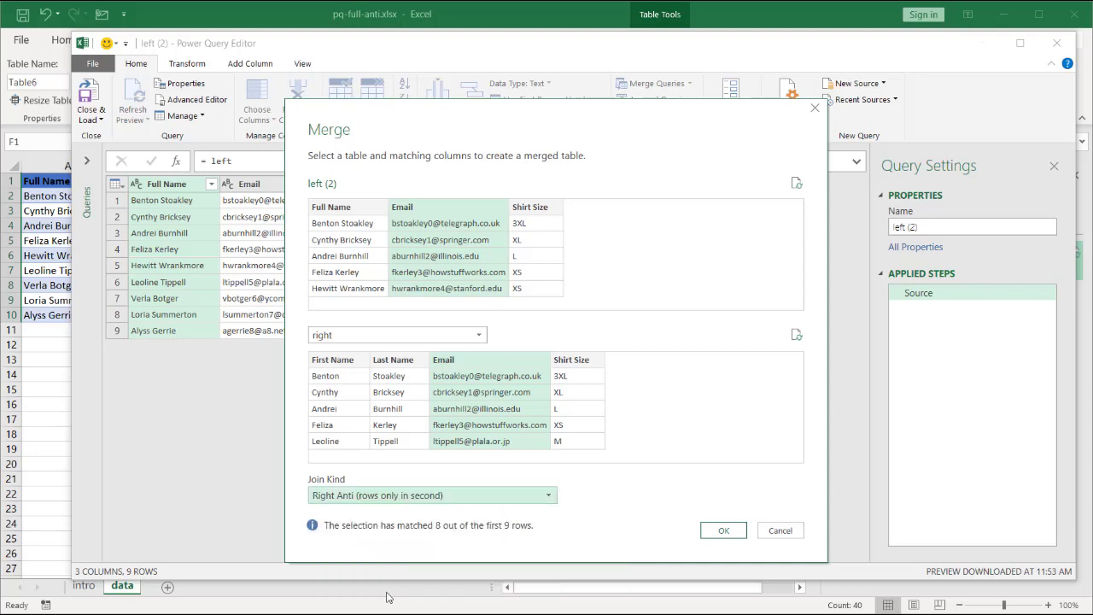
pyautogui.click(722, 531)
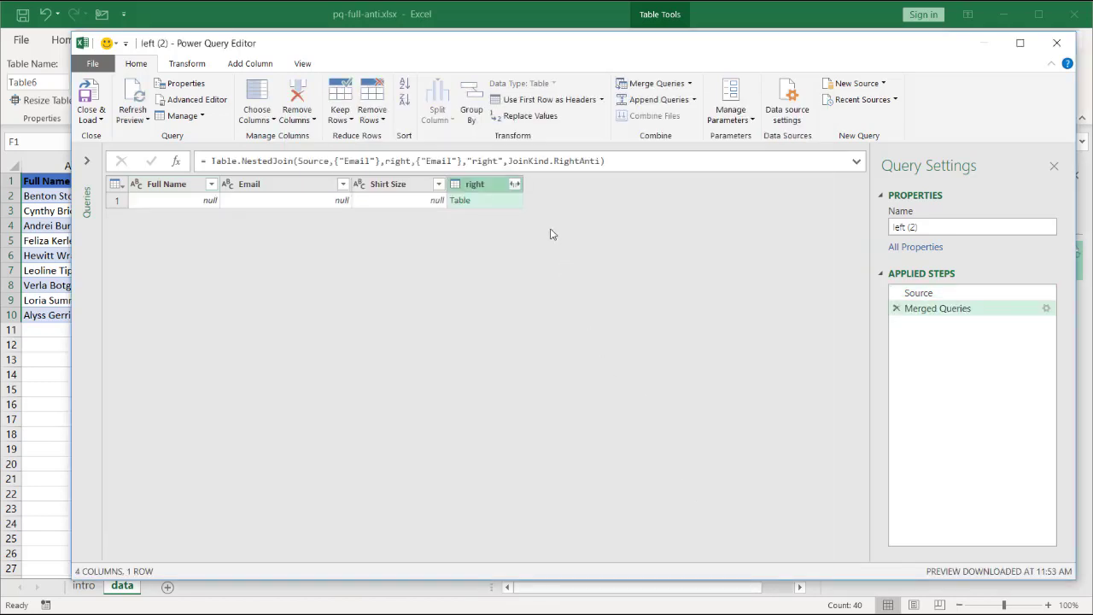
# Step: Expand the nested right table into separate columns without a name prefix
pyautogui.click(516, 201)
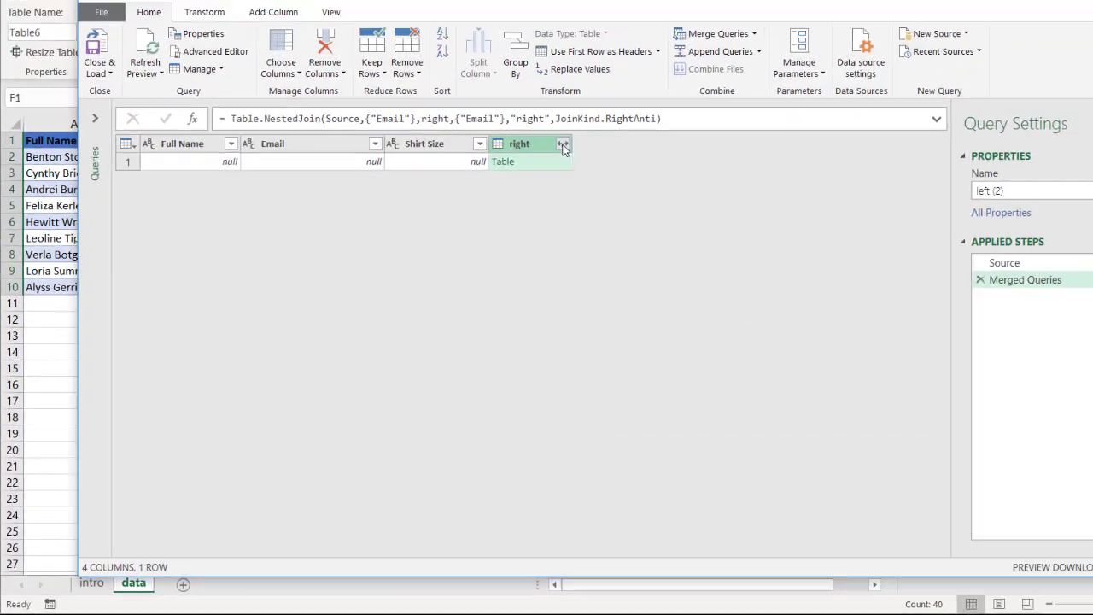
pyautogui.click(561, 146)
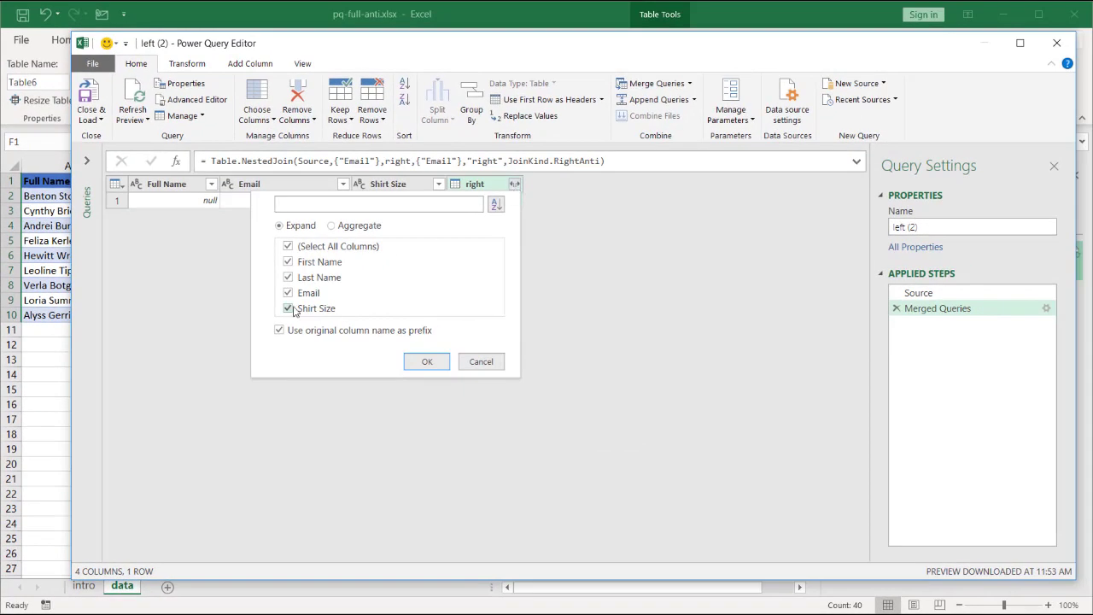
pyautogui.click(281, 331)
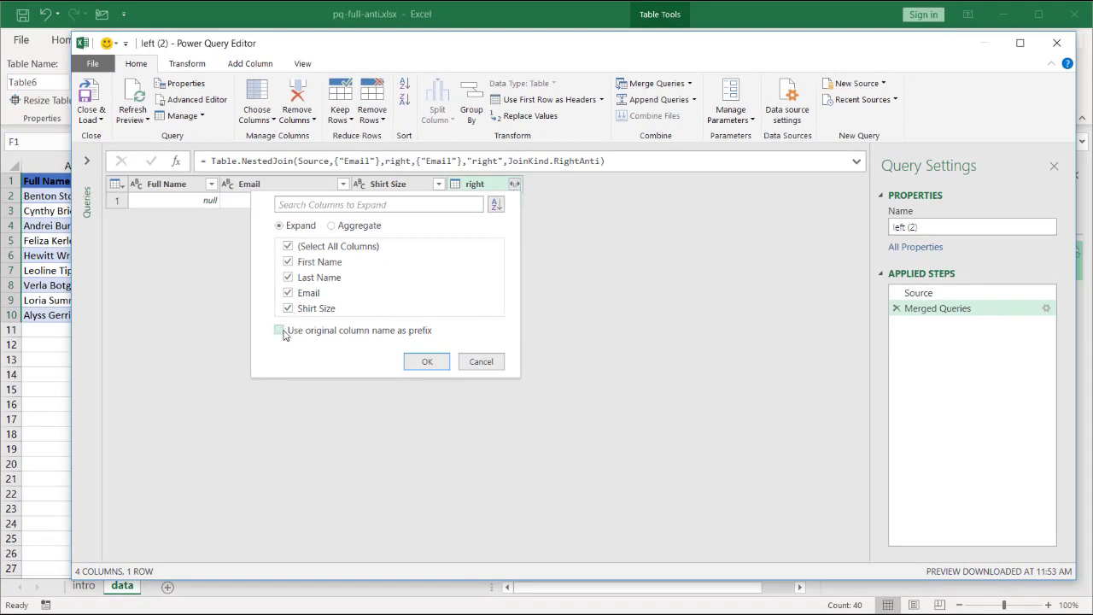
pyautogui.click(427, 362)
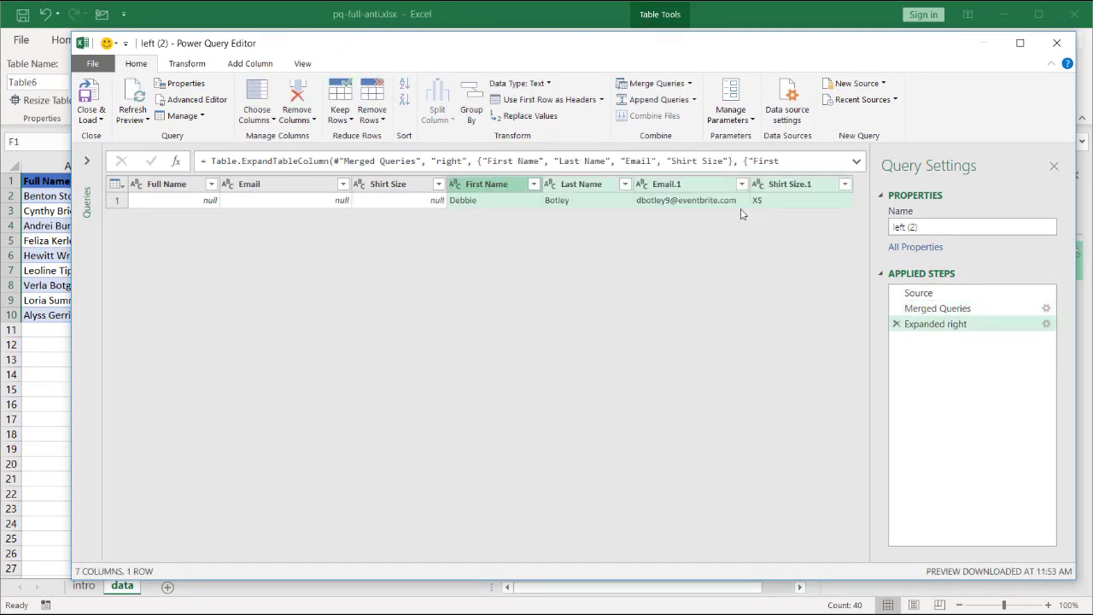
# Step: Rename the query right-anti and close the editor to choose its load destination
pyautogui.click(99, 119)
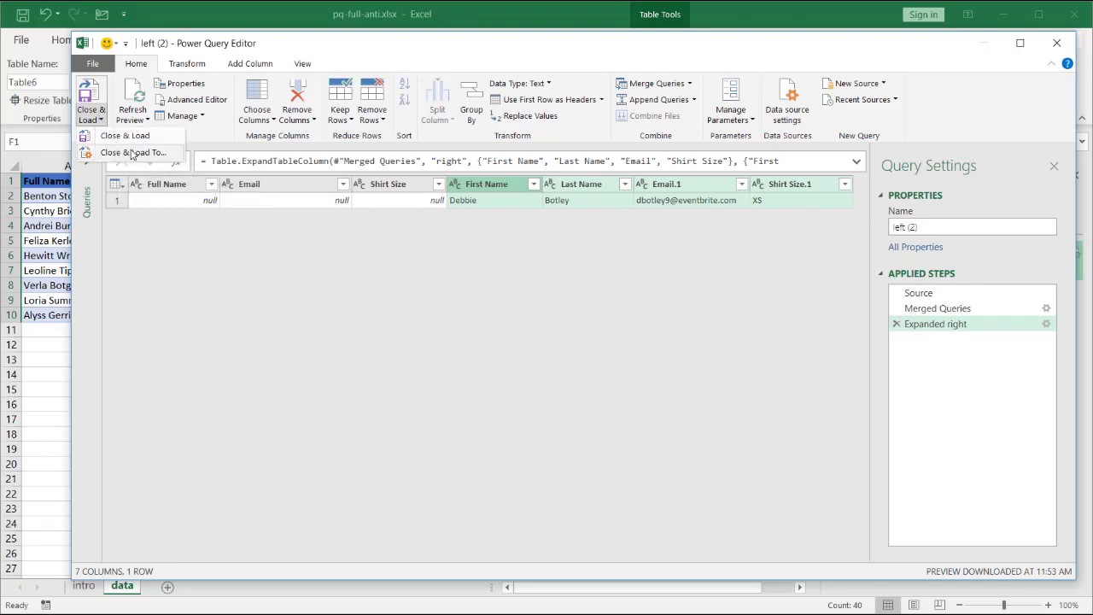
pyautogui.click(260, 305)
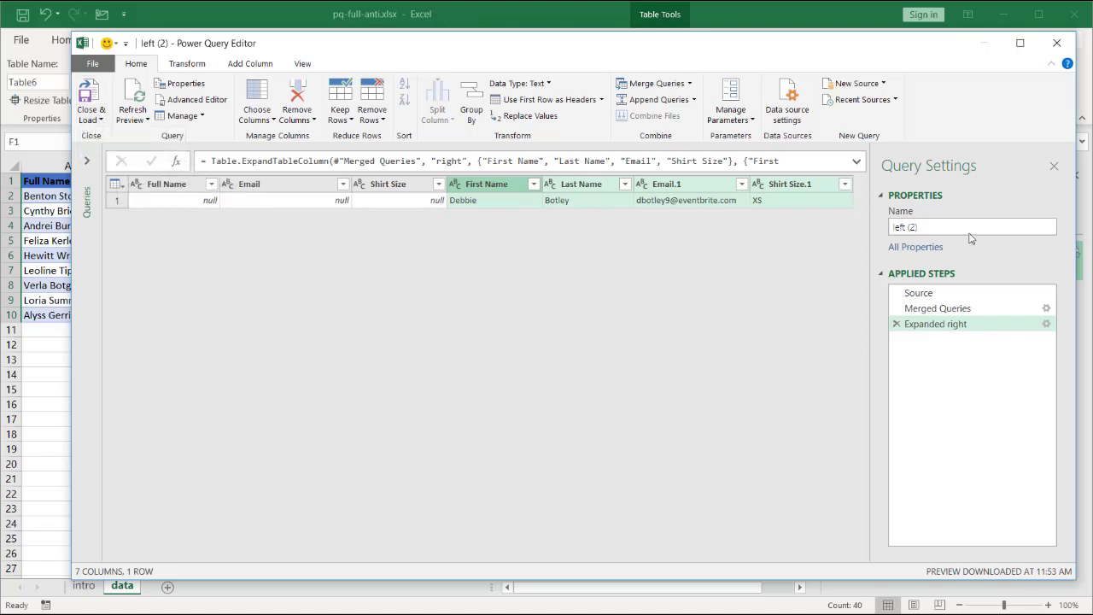
pyautogui.click(940, 225)
pyautogui.write('right-anti')
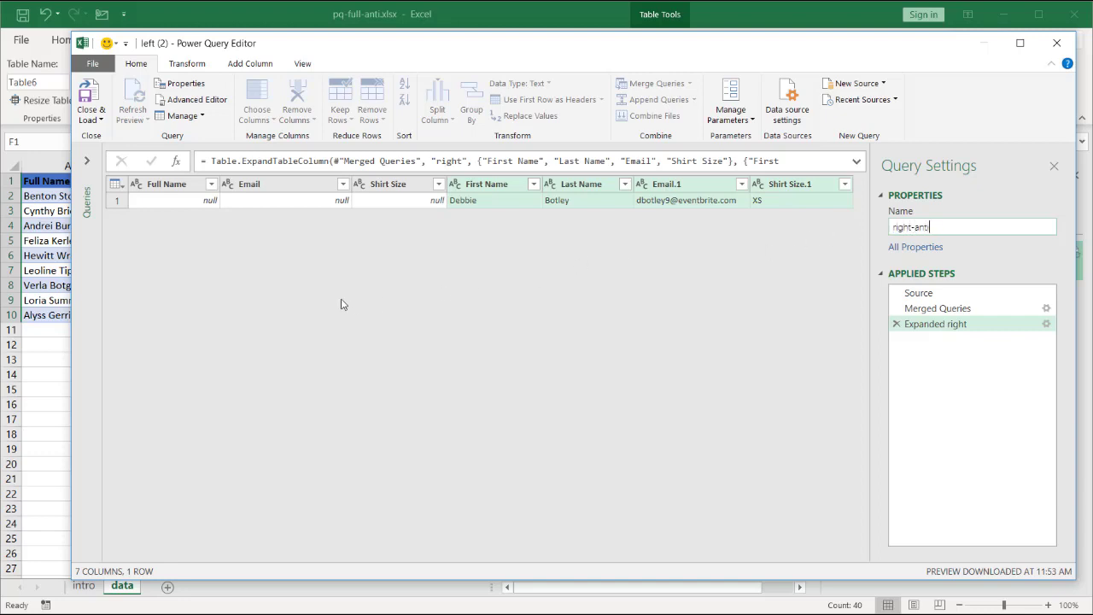
pyautogui.click(97, 120)
pyautogui.click(118, 152)
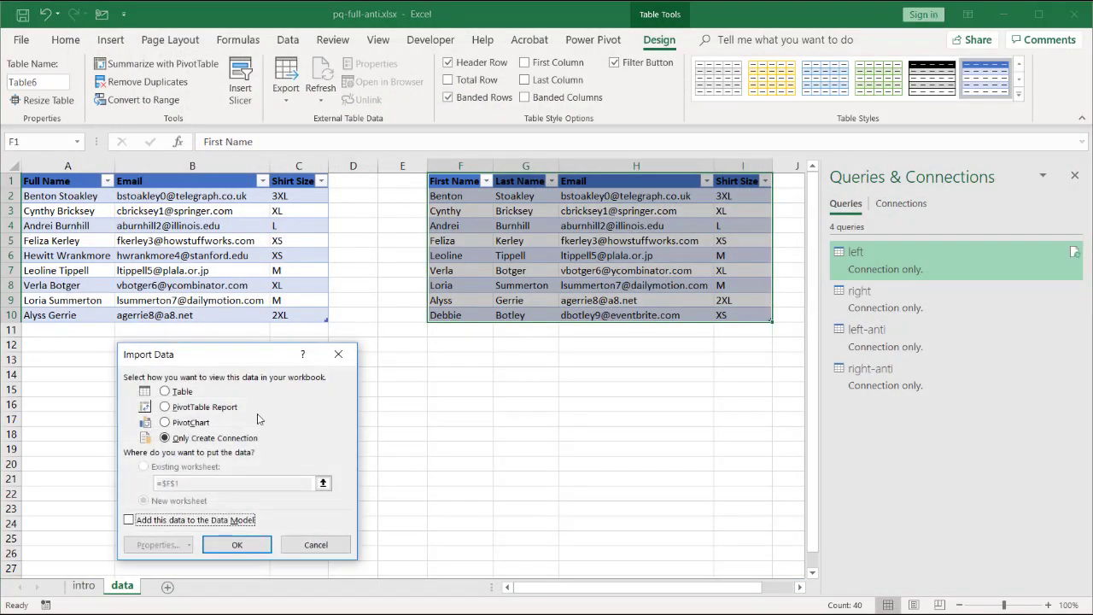
# Step: Load right-anti as a connection only
pyautogui.click(239, 543)
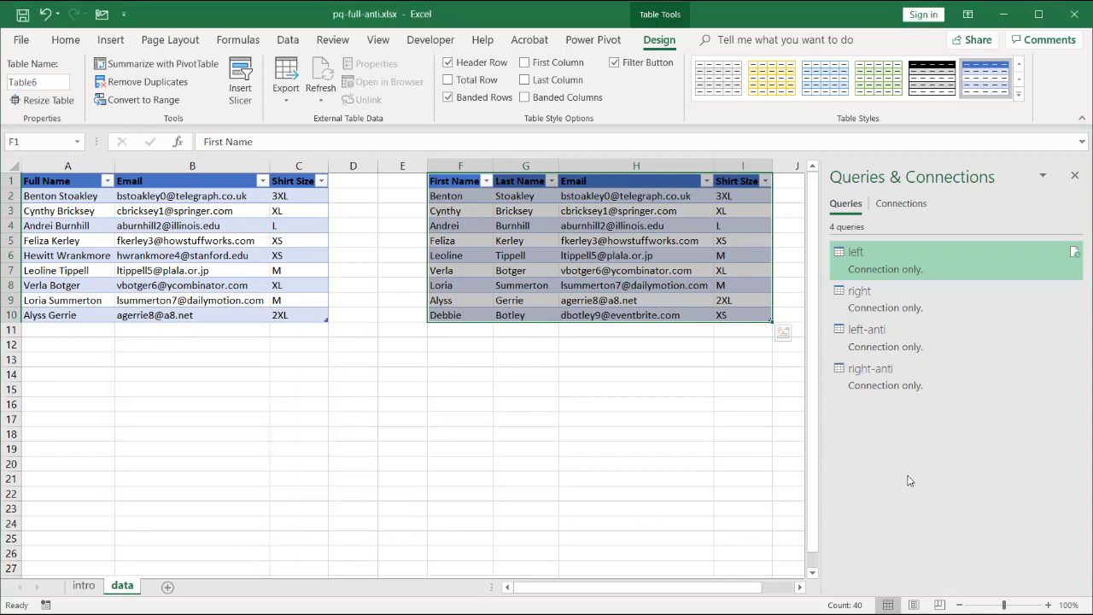
pyautogui.click(885, 350)
pyautogui.click(886, 369)
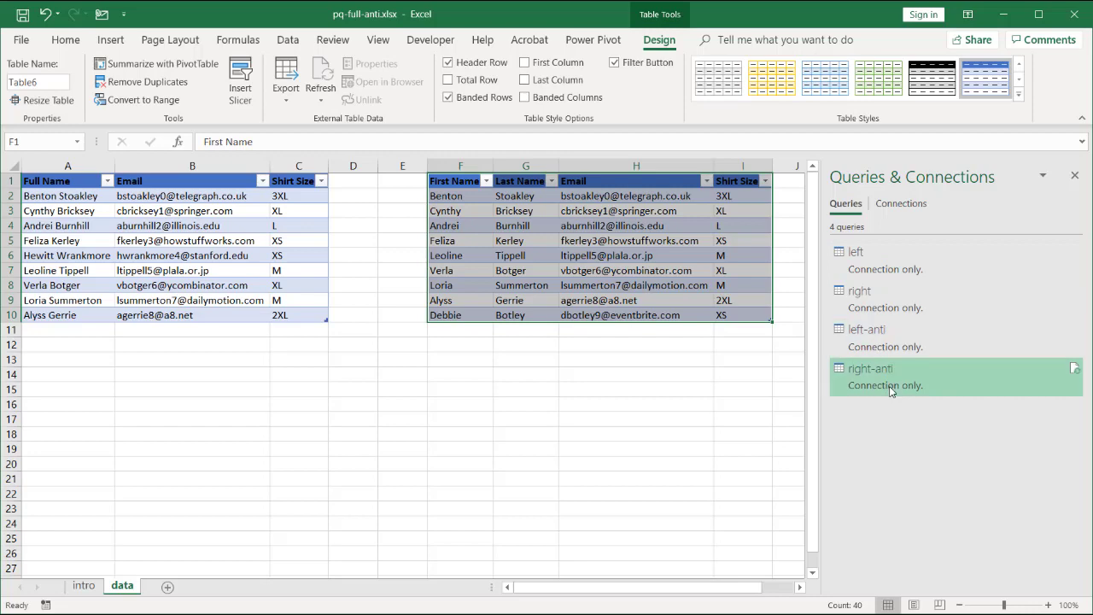
pyautogui.click(879, 338)
# Step: Append right-anti to left-anti, then close the editor and discard that appended query
pyautogui.rightClick(879, 338)
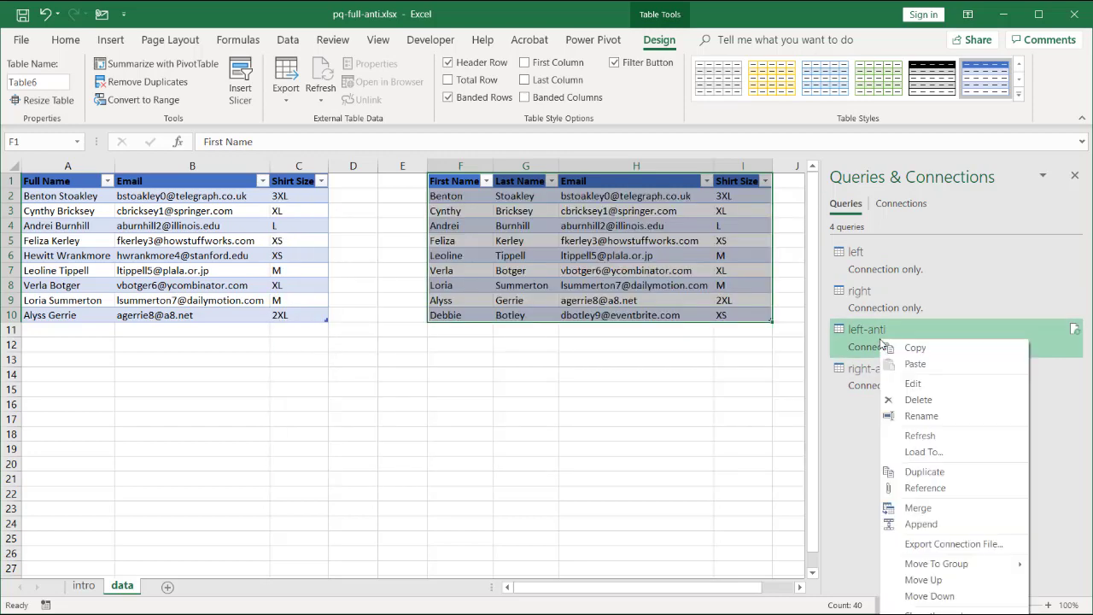
pyautogui.click(939, 524)
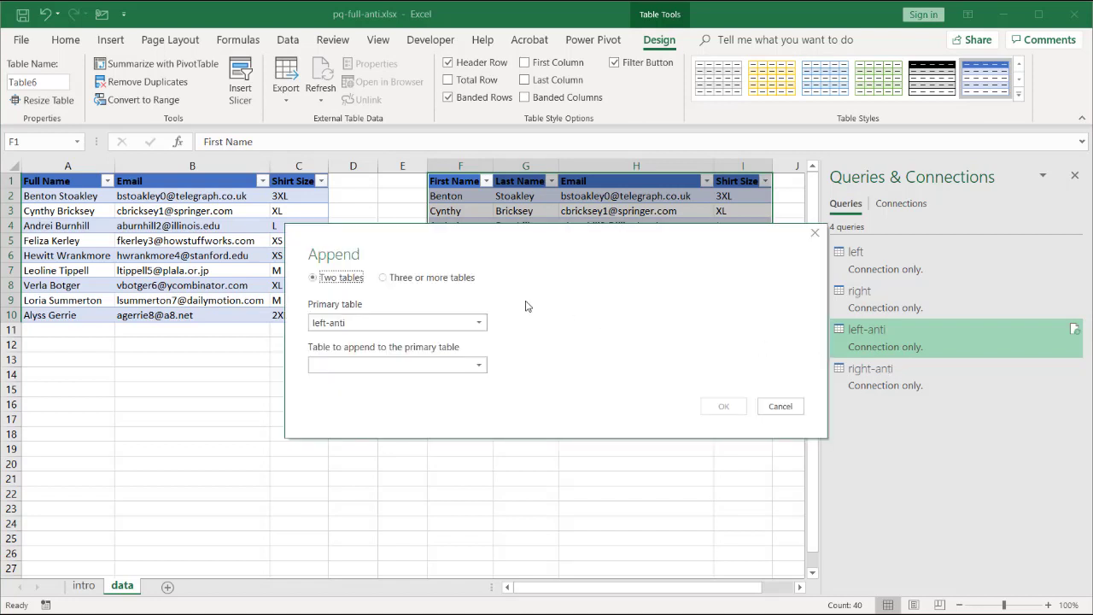
pyautogui.click(477, 365)
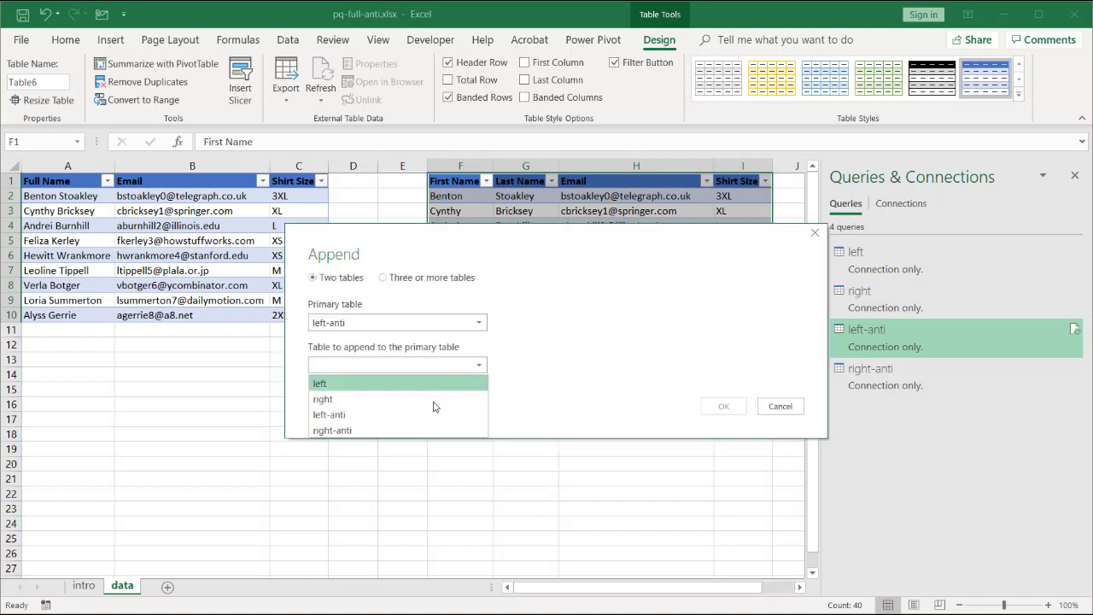
pyautogui.click(404, 428)
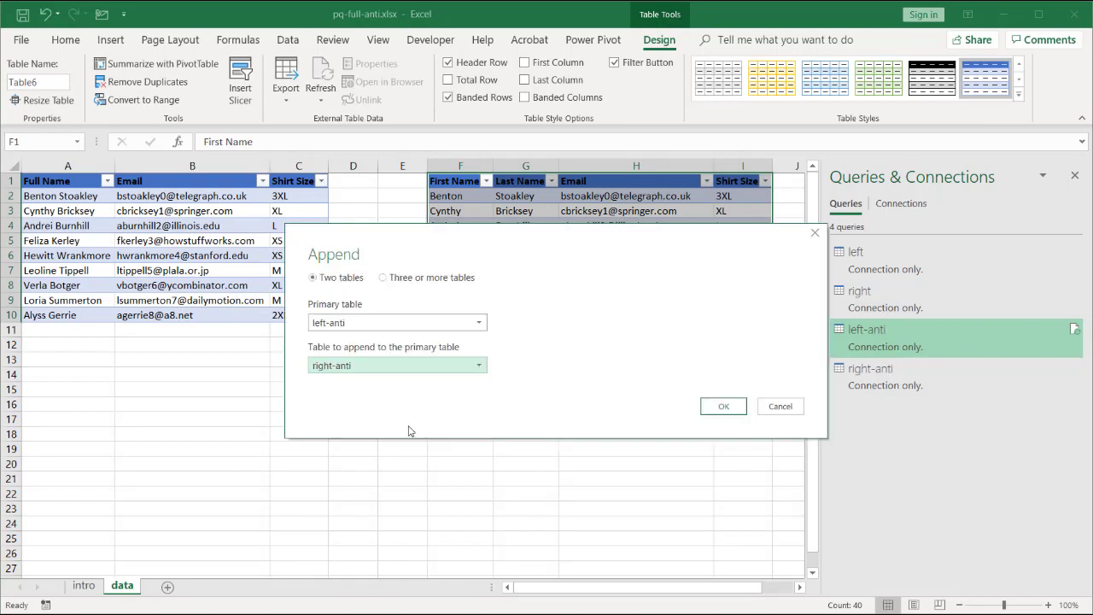
pyautogui.click(721, 406)
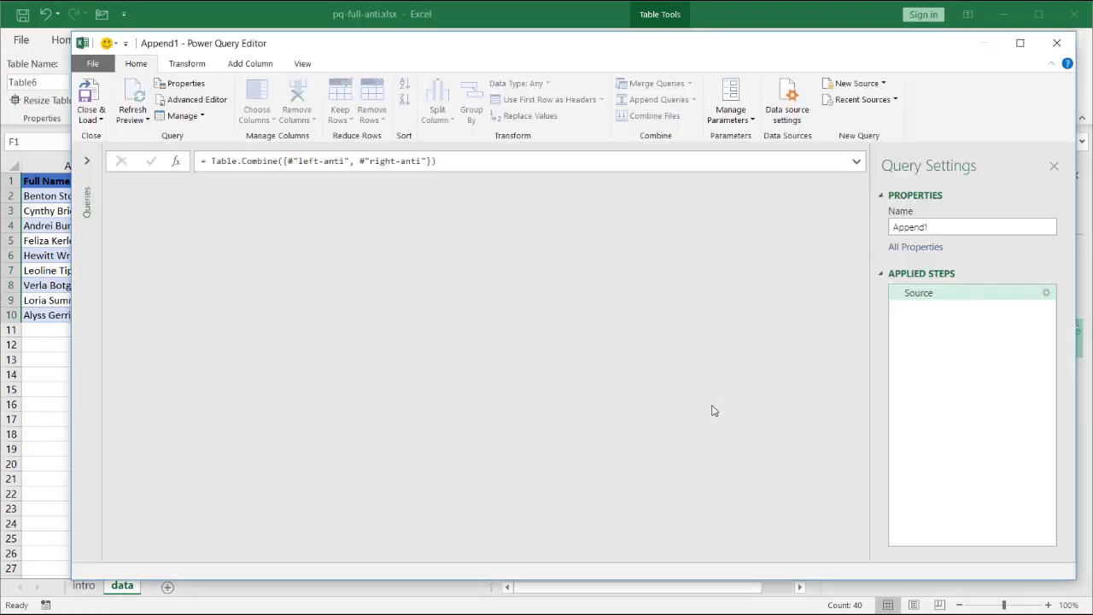
pyautogui.click(1062, 50)
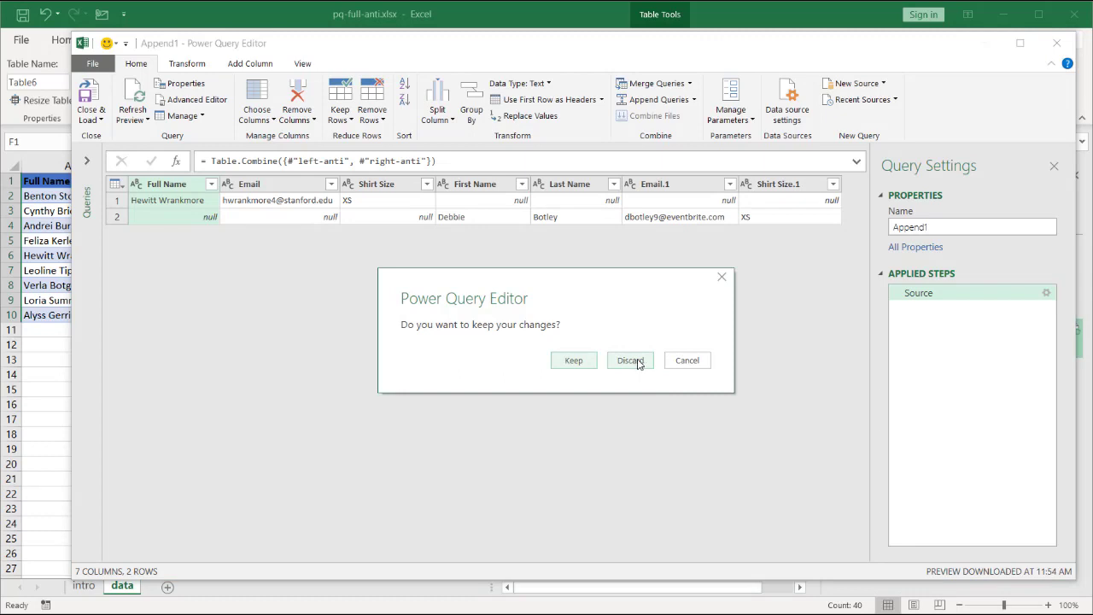
pyautogui.click(632, 360)
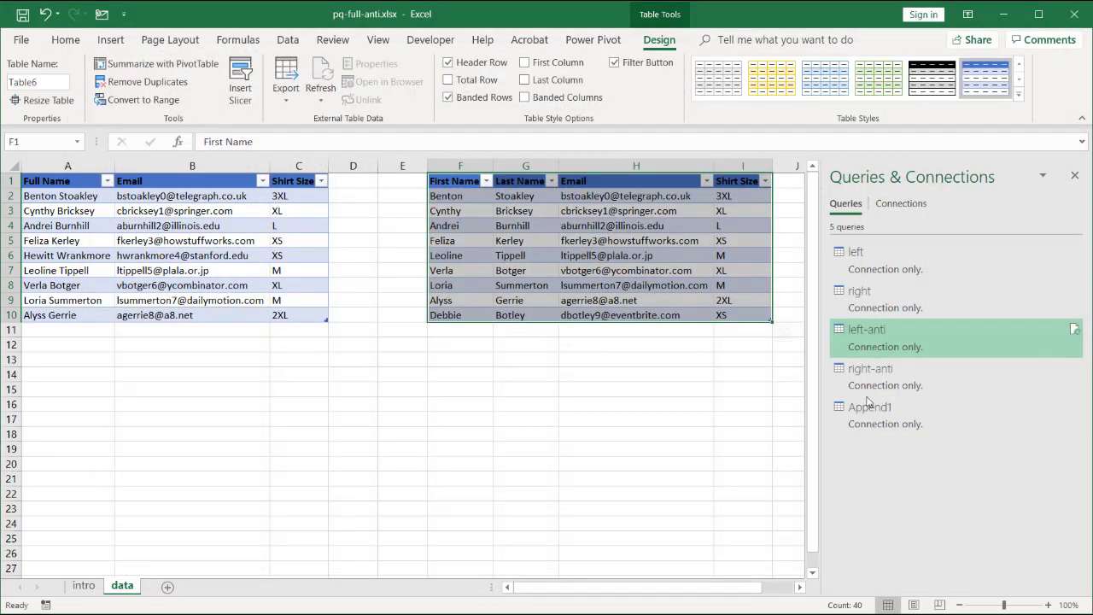
# Step: Reference left-anti, append the right-anti rows to it, and rename it full-anti-join
pyautogui.rightClick(871, 338)
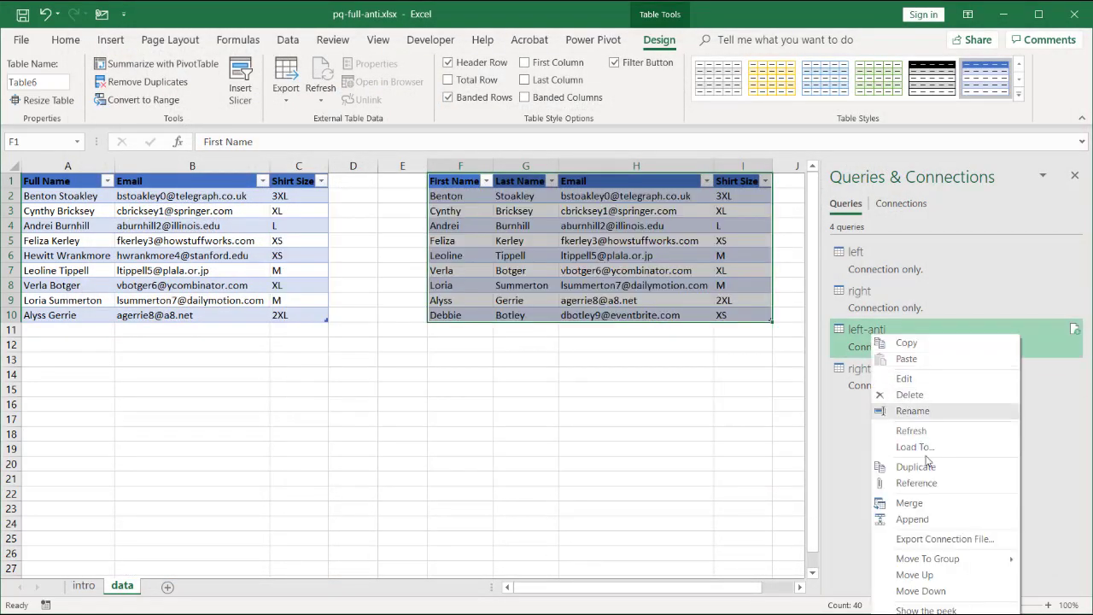
pyautogui.click(915, 483)
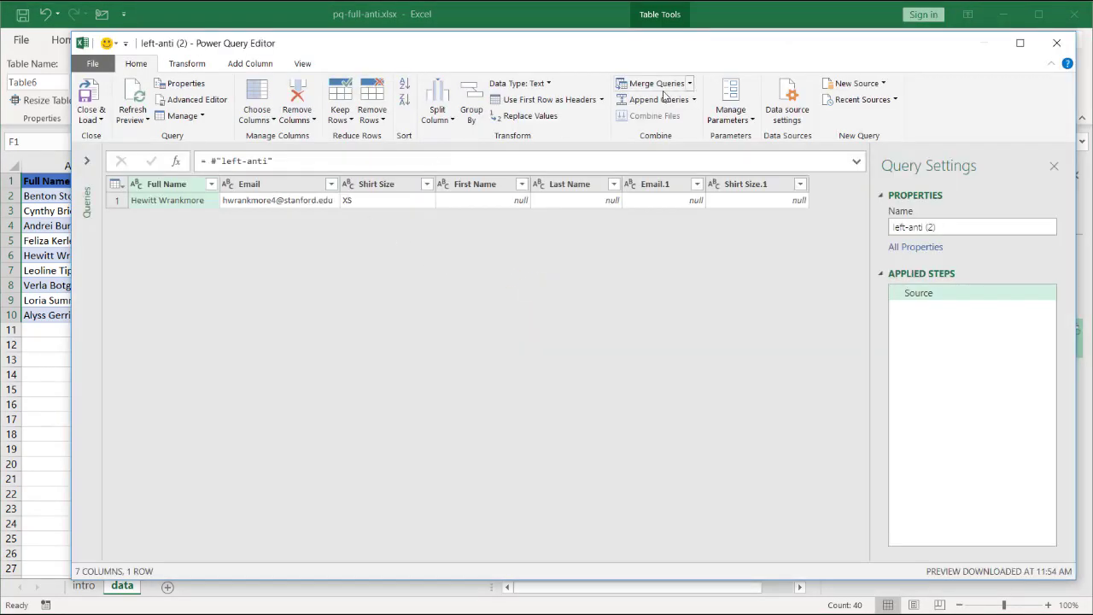
pyautogui.click(675, 106)
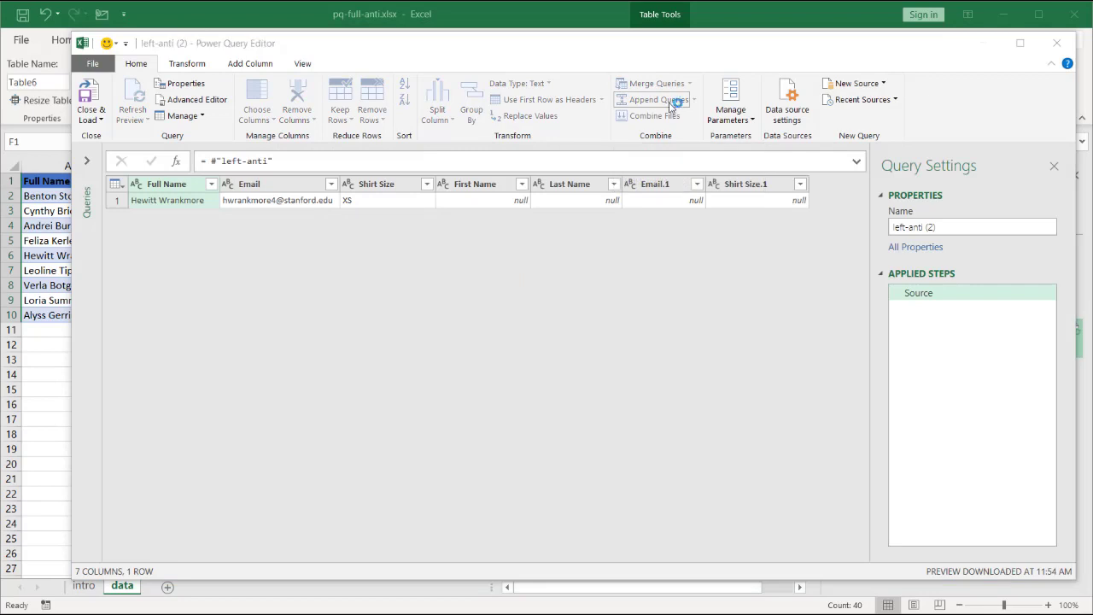
pyautogui.click(463, 344)
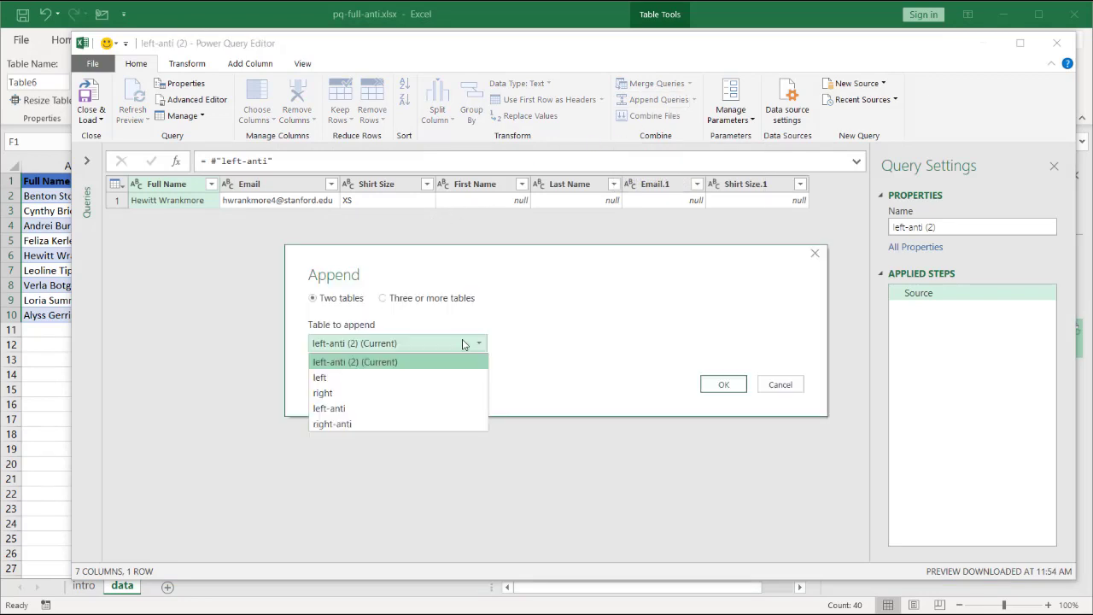
pyautogui.click(393, 424)
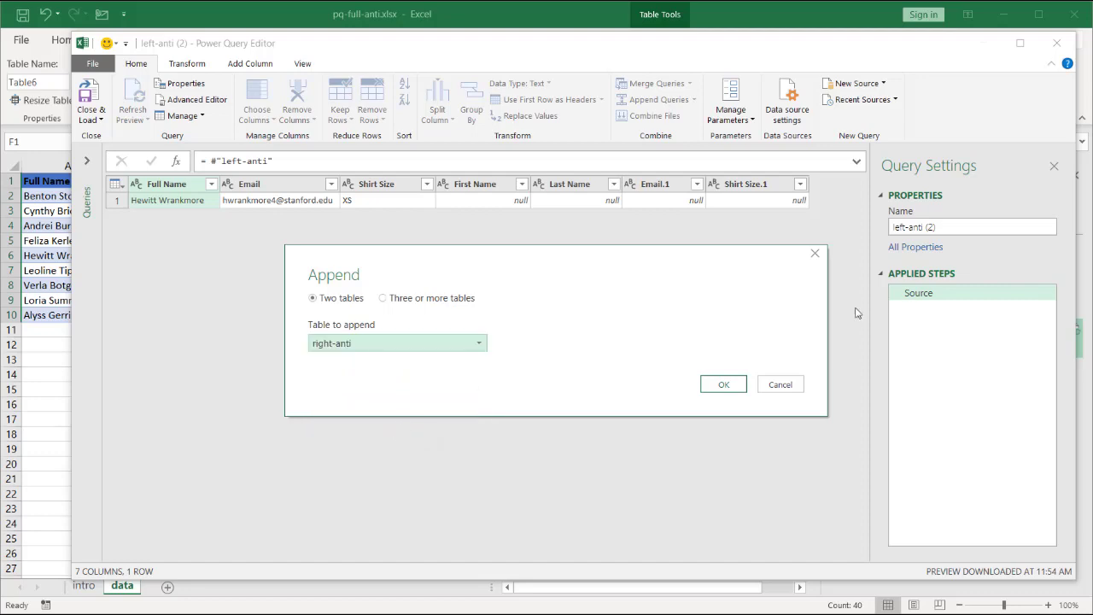
pyautogui.click(717, 388)
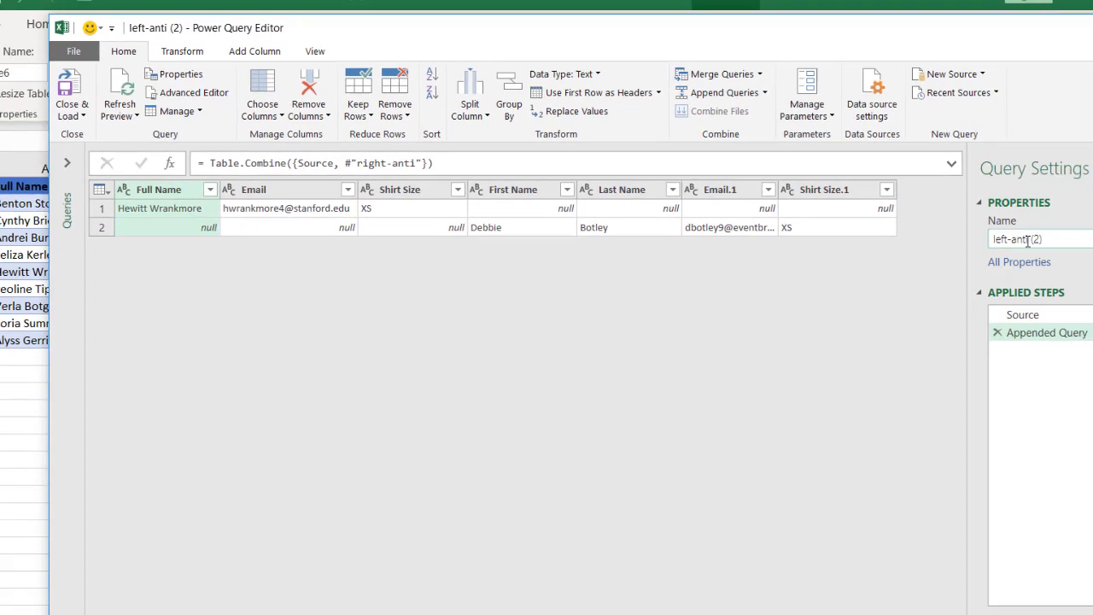
pyautogui.tripleClick(1027, 242)
pyautogui.write('full-anti-join')
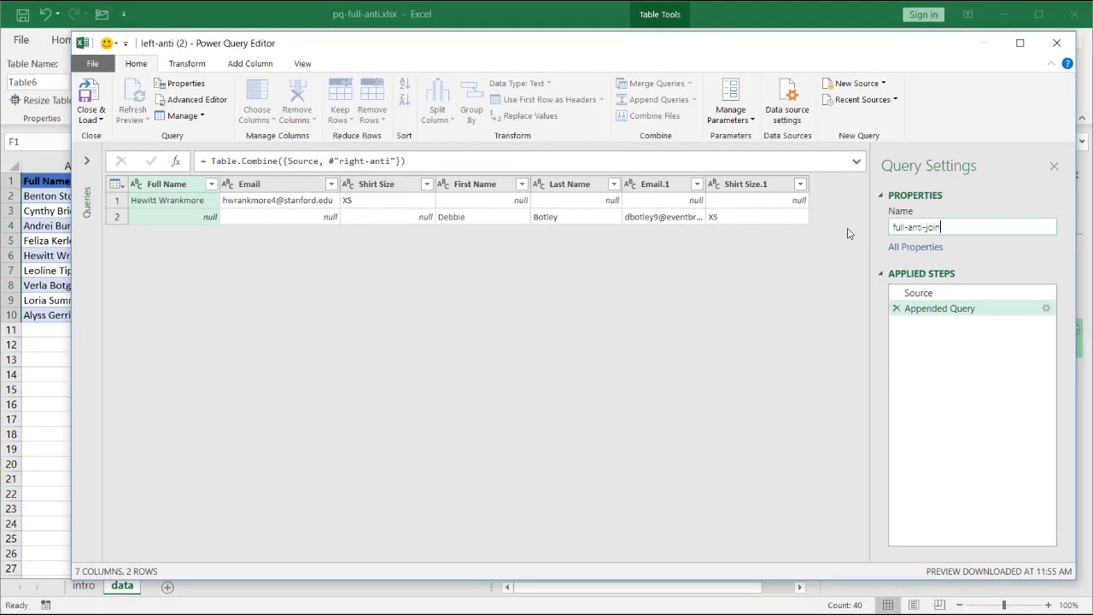
# Step: Load the full-anti-join query as a table at cell A17 on the existing data worksheet
pyautogui.click(94, 121)
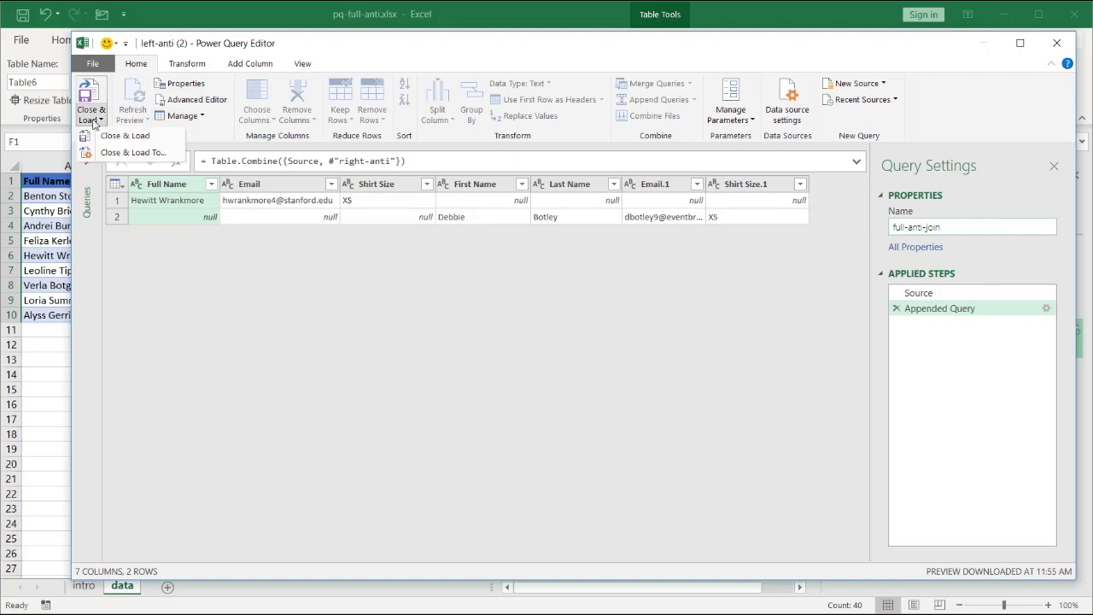
pyautogui.click(96, 152)
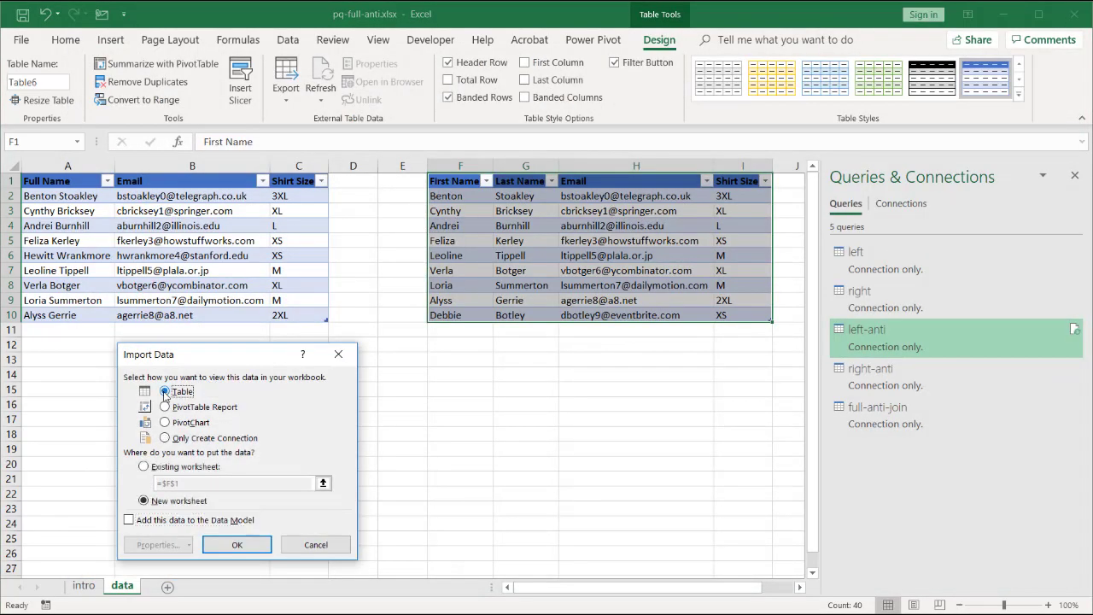
pyautogui.click(145, 467)
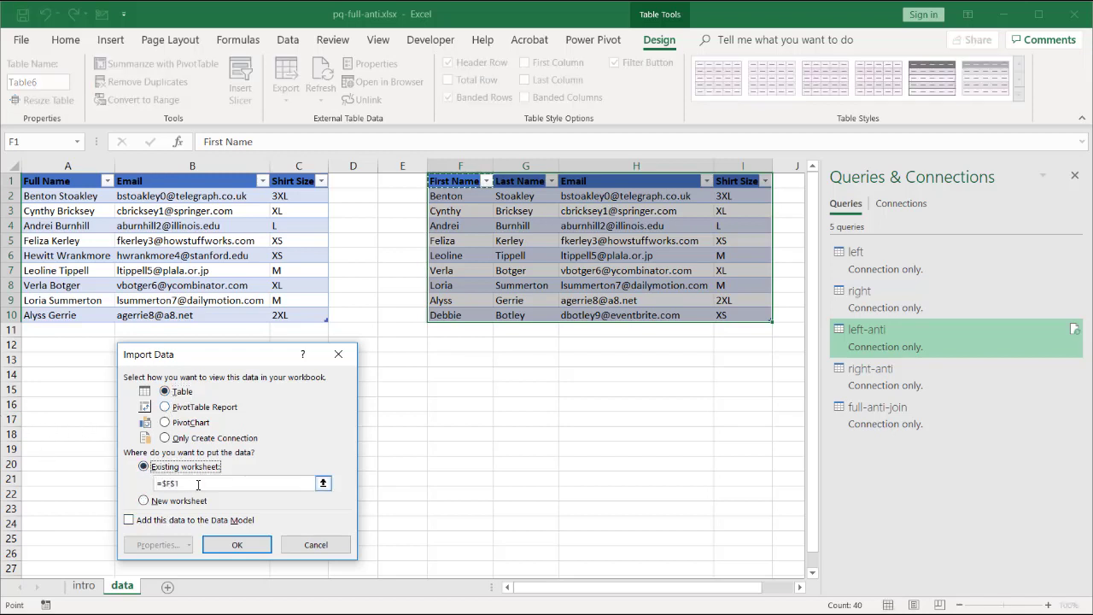
pyautogui.press('Tab')
pyautogui.press('BackSpace')
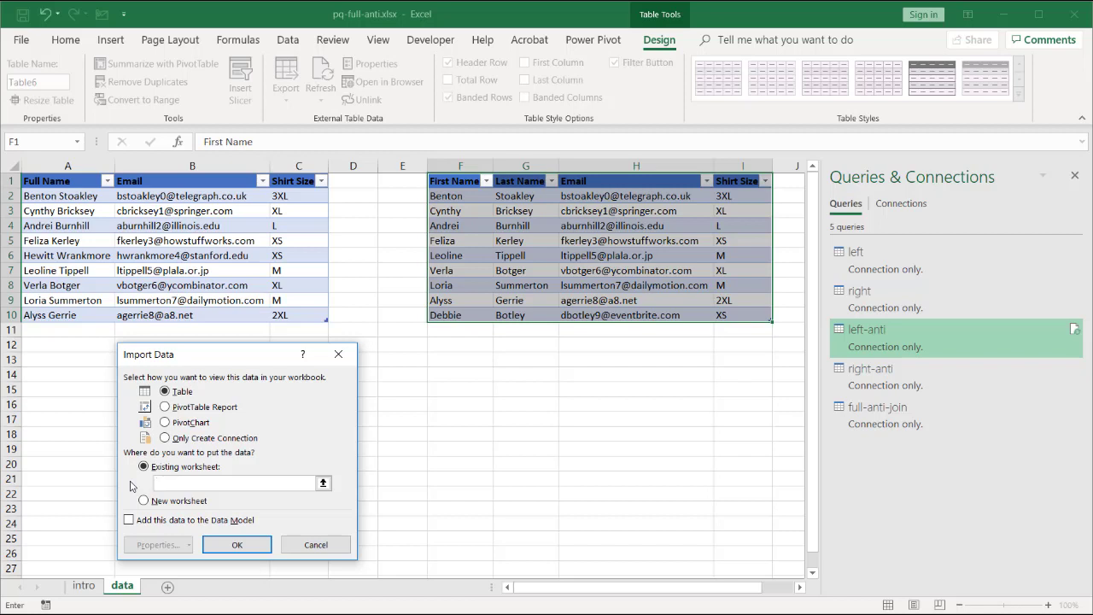
pyautogui.click(37, 418)
pyautogui.click(237, 544)
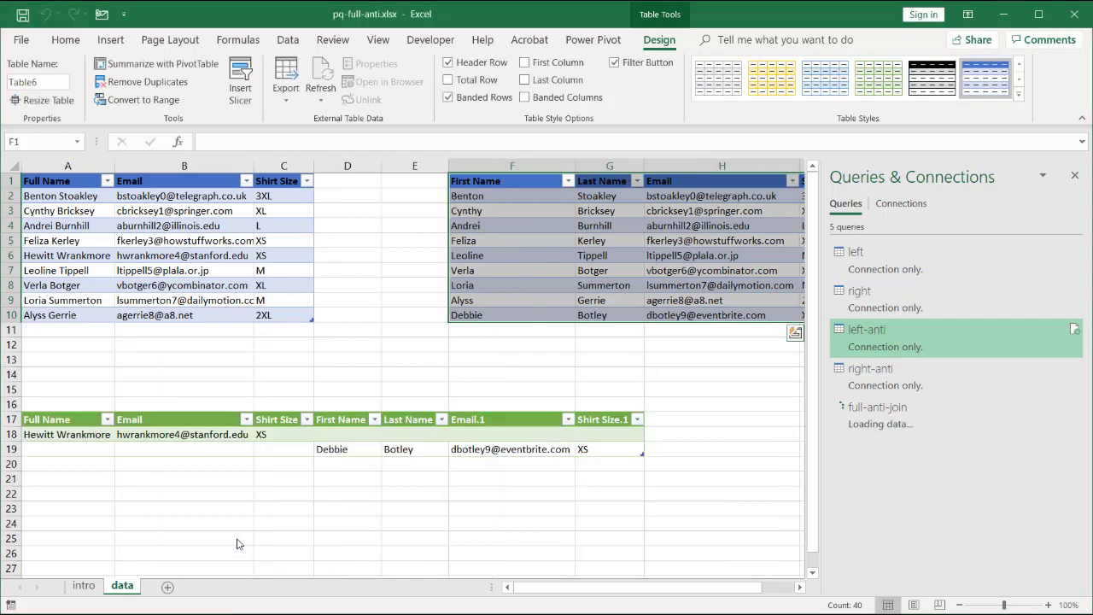
# Step: Close the queries pane and trace each unmatched result row to its source-table record
pyautogui.click(1074, 178)
pyautogui.click(230, 359)
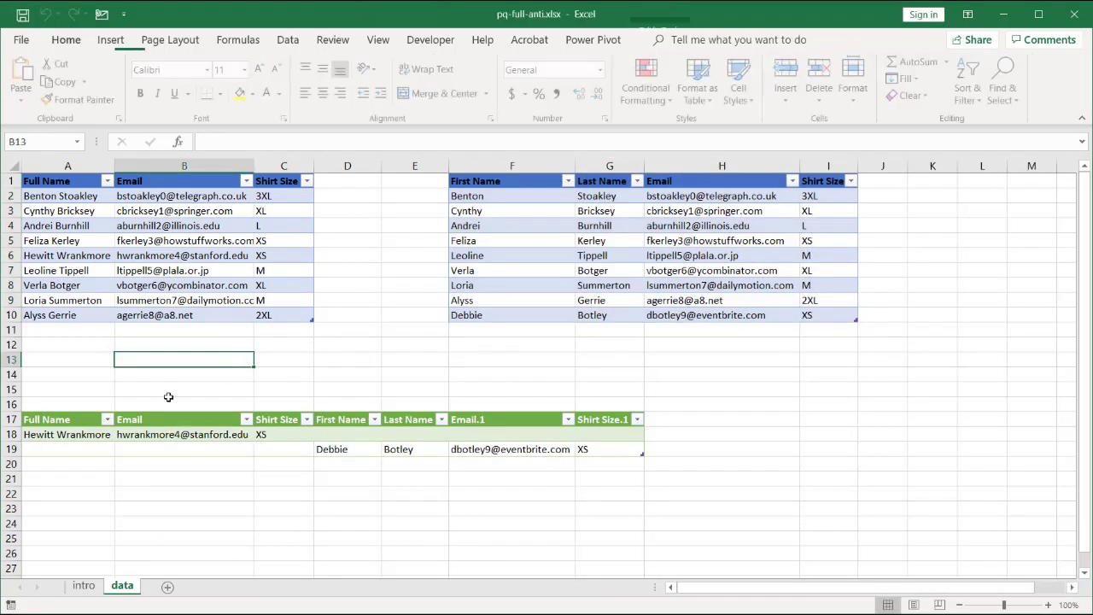
pyautogui.click(36, 436)
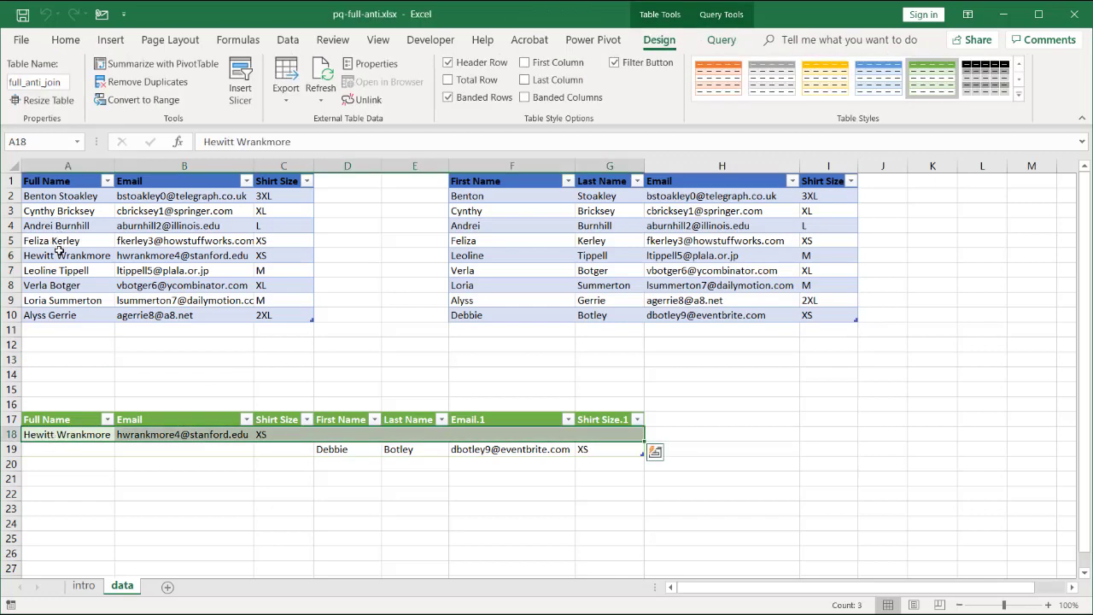
pyautogui.moveTo(60, 253); pyautogui.dragTo(164, 255)
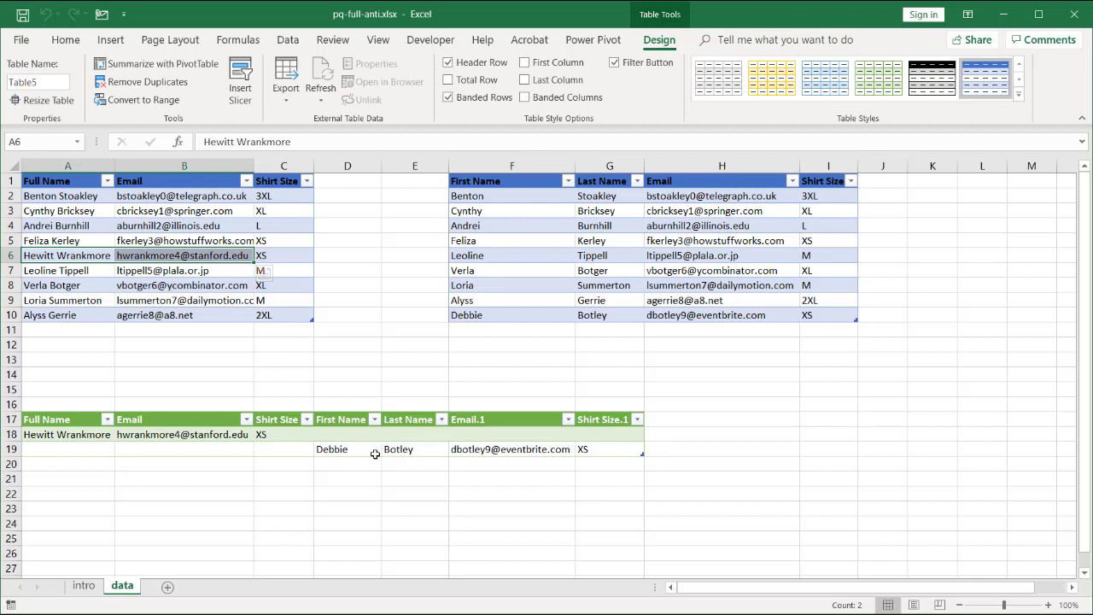
pyautogui.moveTo(368, 454); pyautogui.dragTo(397, 447)
pyautogui.click(568, 315)
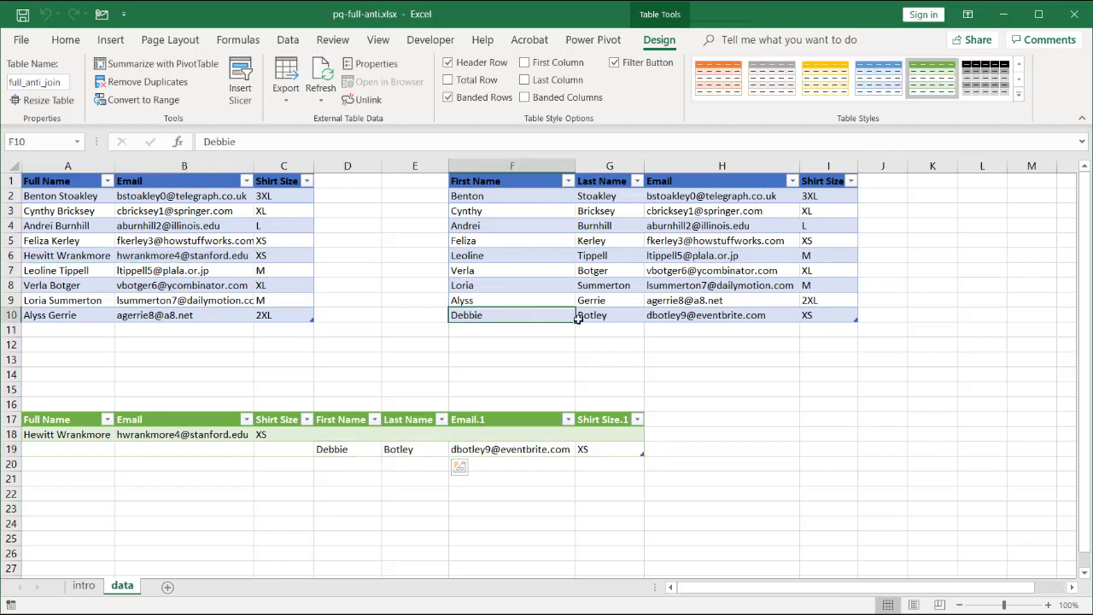
pyautogui.moveTo(581, 318); pyautogui.dragTo(595, 317)
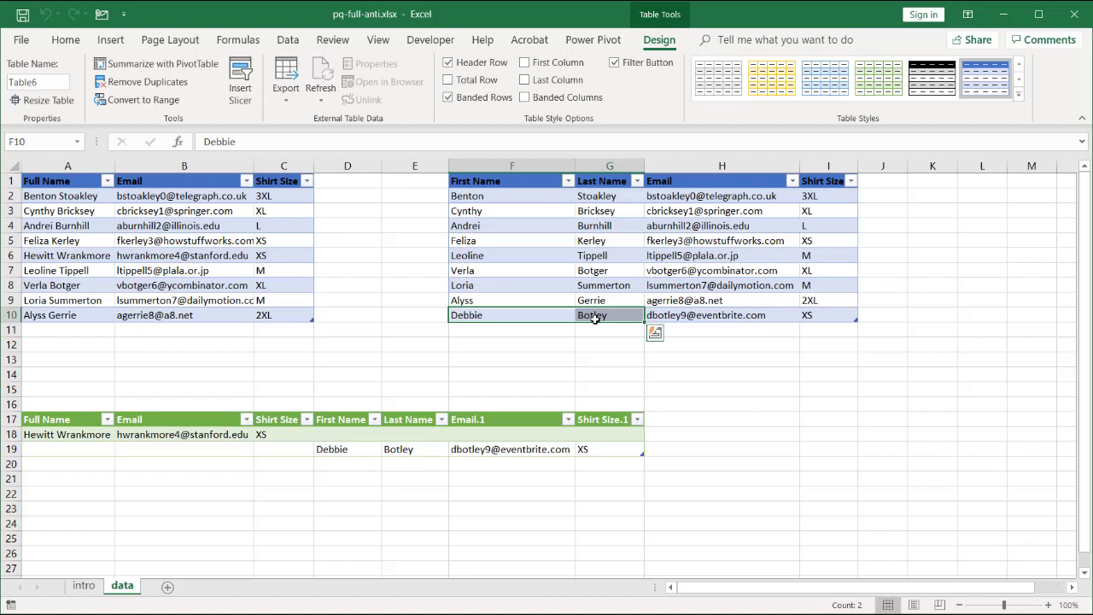
# Step: Compare matching left and right table records against the left-only and right-only records
pyautogui.click(56, 193)
pyautogui.click(479, 201)
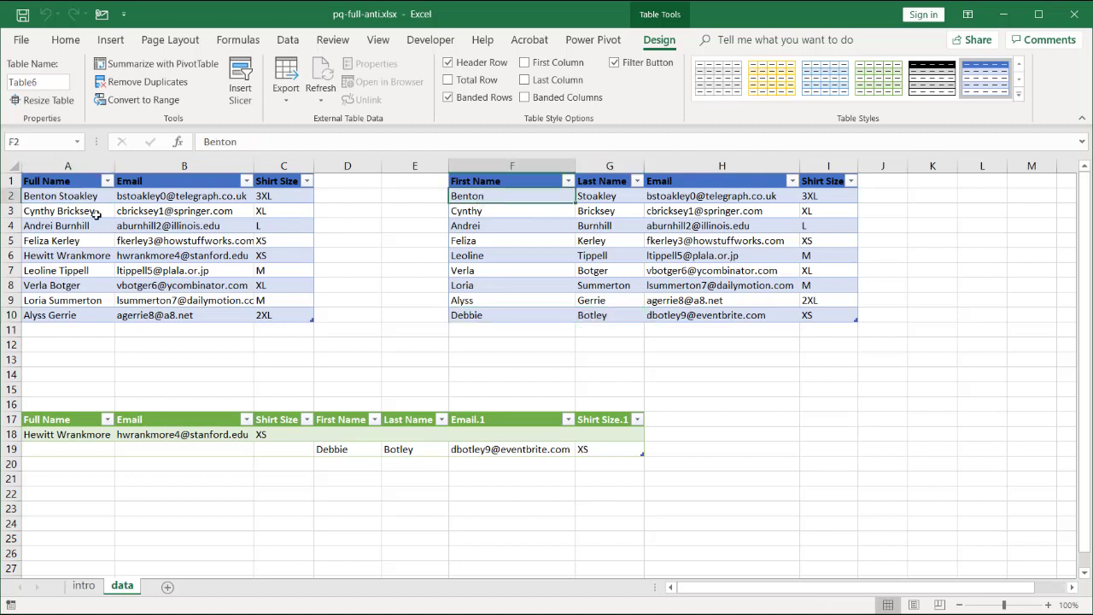
pyautogui.click(78, 214)
pyautogui.click(507, 211)
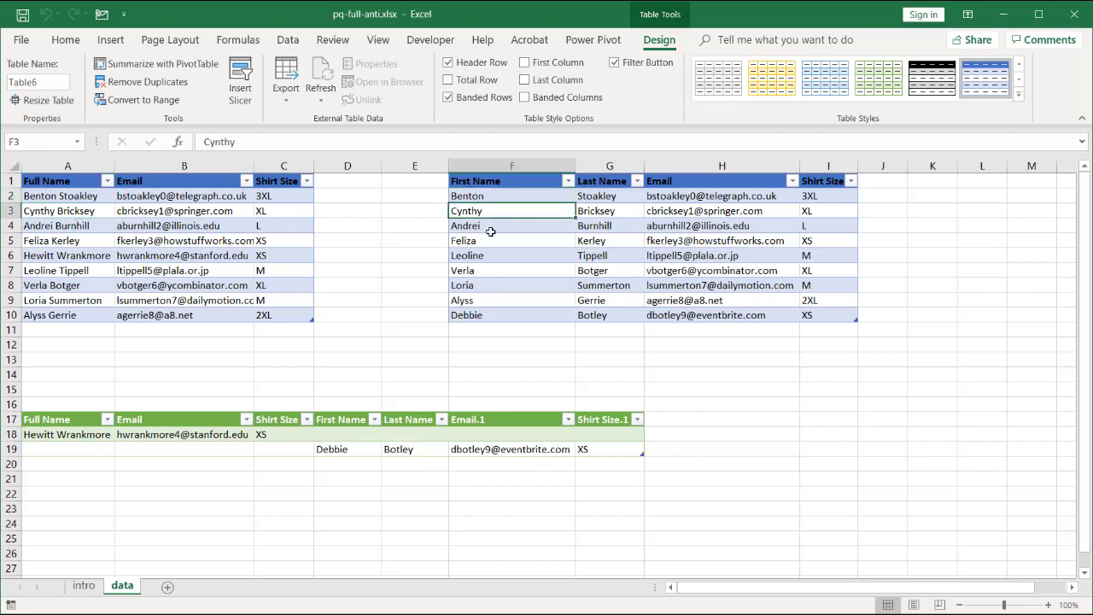
pyautogui.click(53, 257)
pyautogui.click(484, 317)
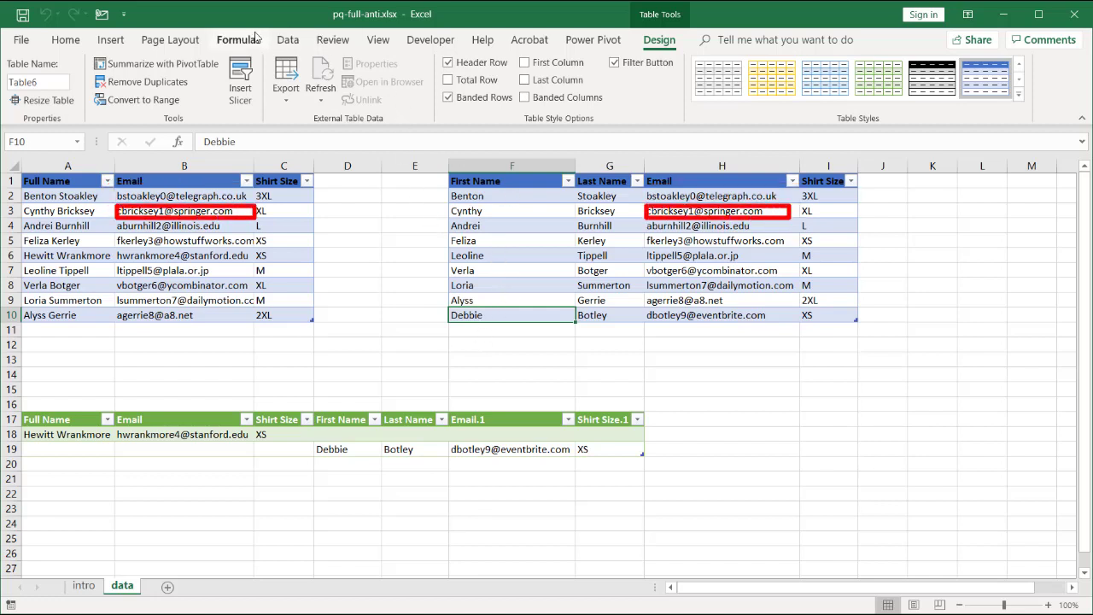
# Step: Reopen Queries & Connections and briefly open the full-anti-join query in the editor
pyautogui.click(288, 40)
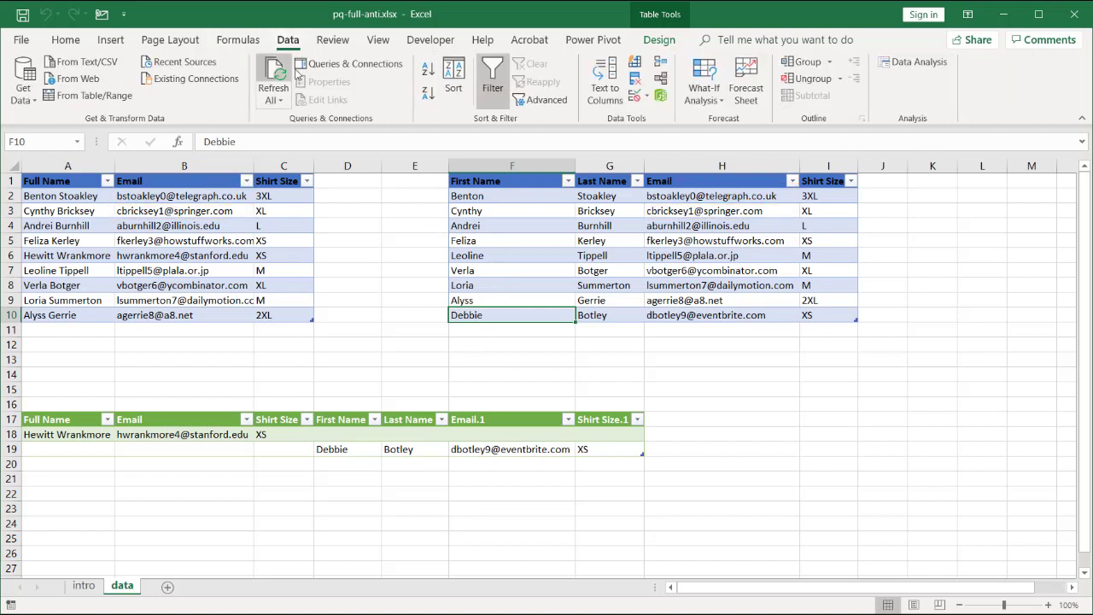
pyautogui.click(337, 64)
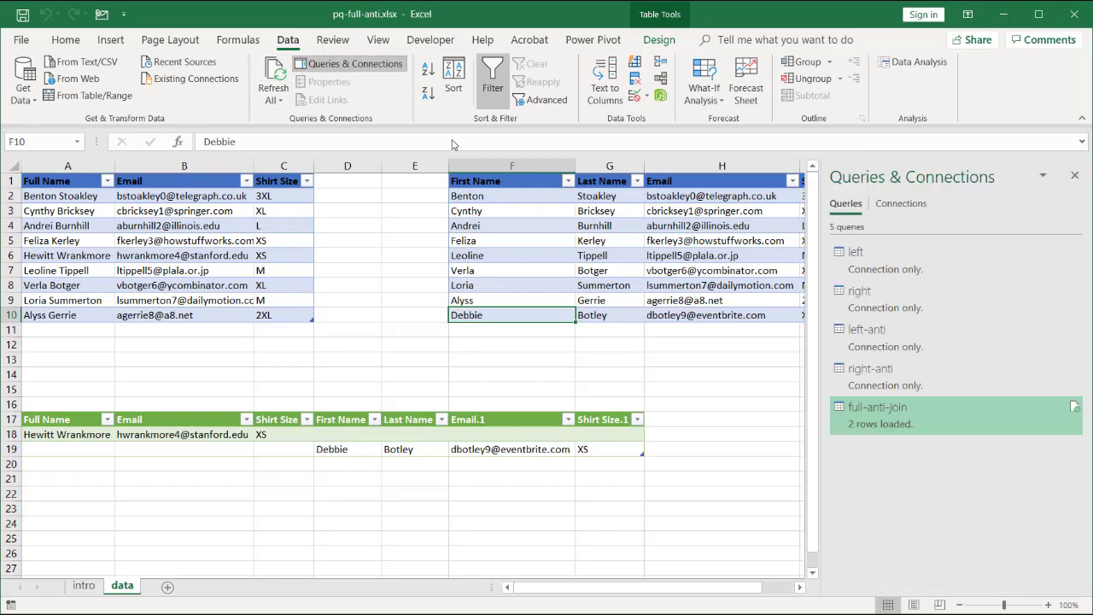
pyautogui.doubleClick(855, 414)
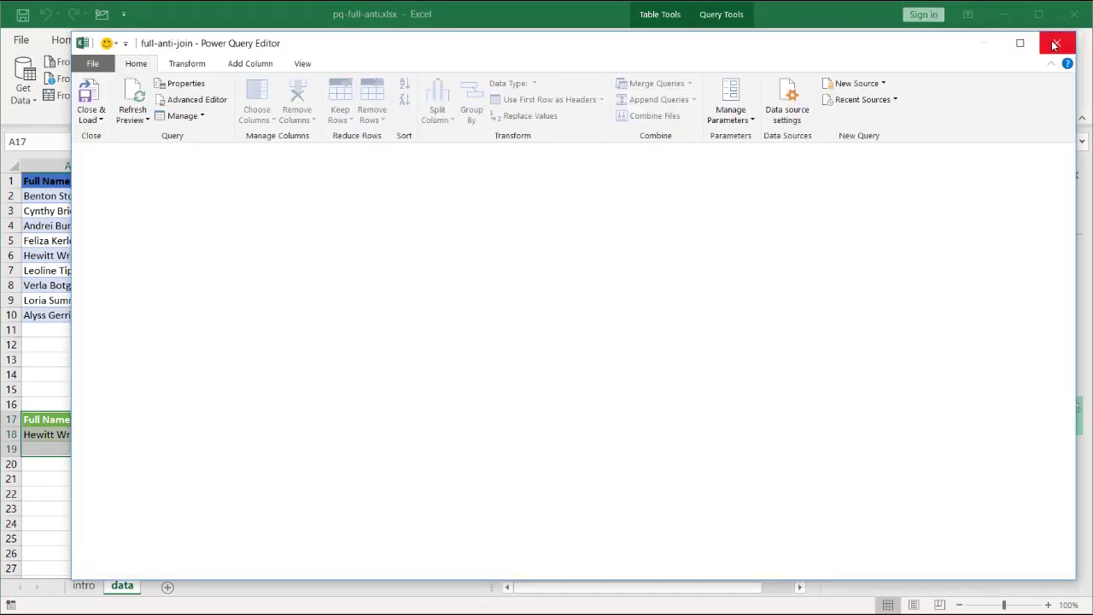
pyautogui.click(1055, 44)
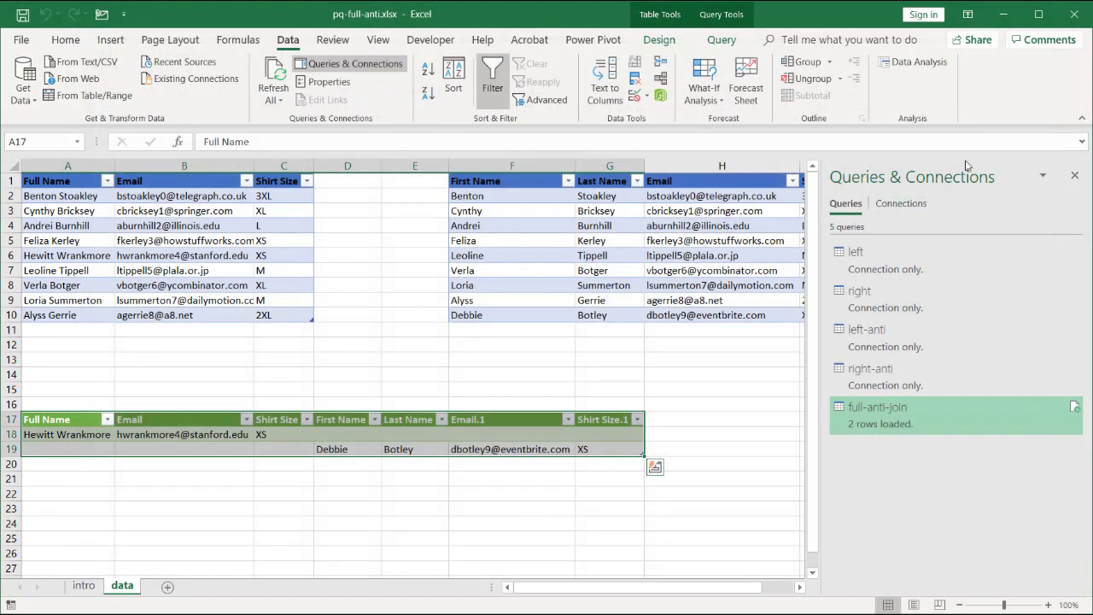
# Step: Check that the left-anti query's merge step uses Left Anti join, leaving it unchanged
pyautogui.doubleClick(872, 342)
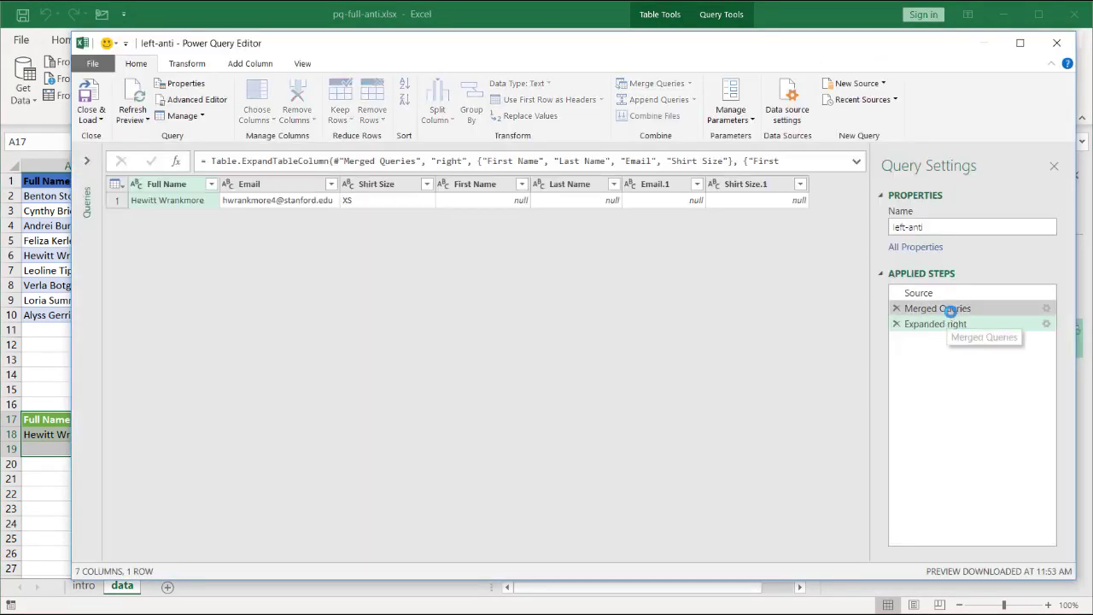
pyautogui.click(1024, 309)
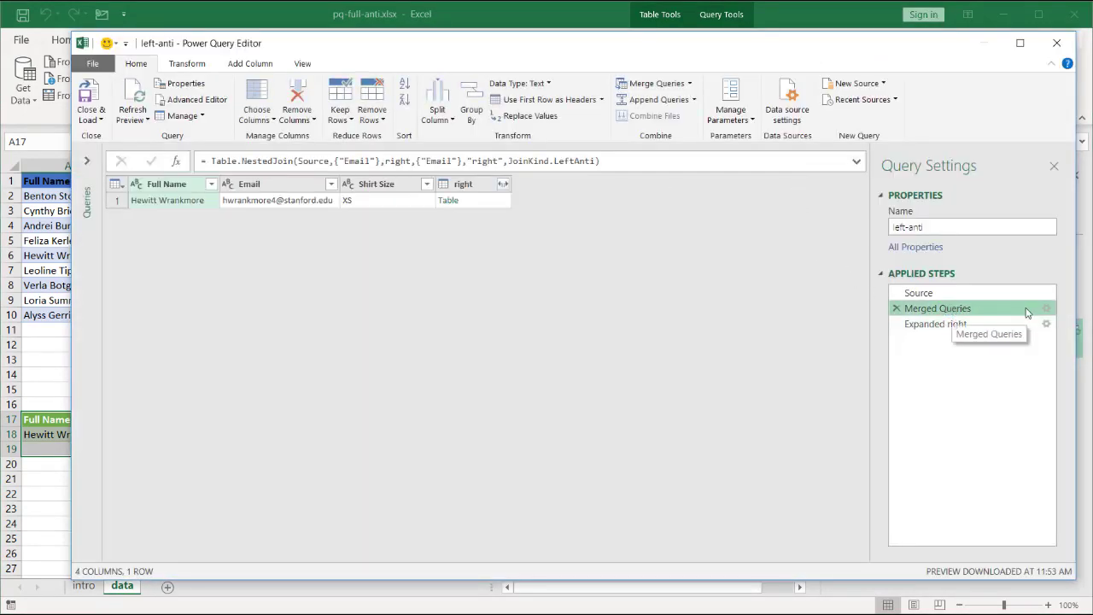
pyautogui.click(1045, 308)
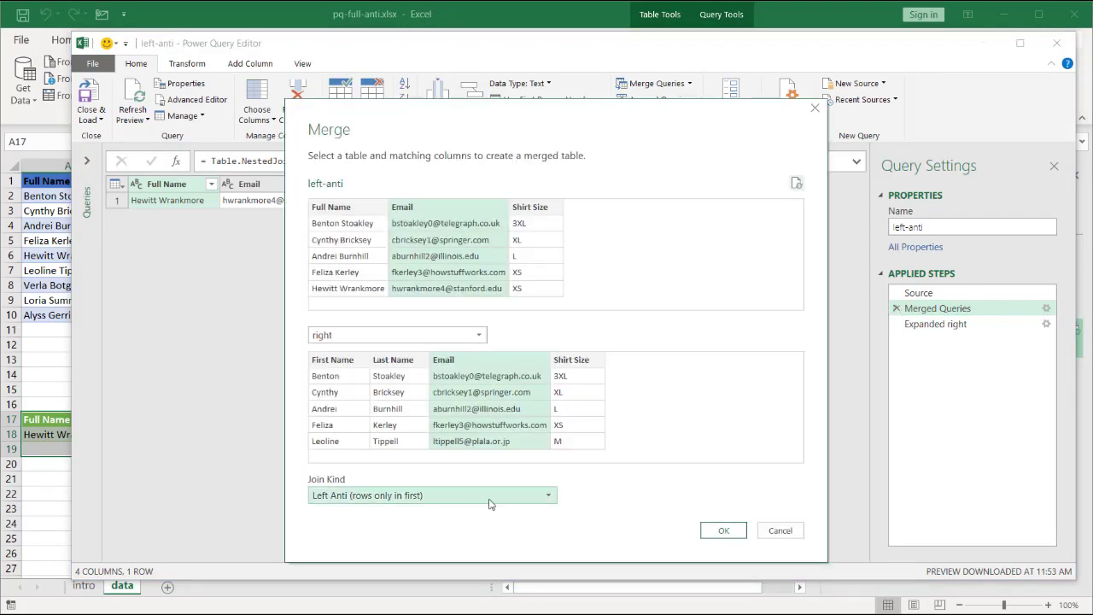
pyautogui.click(490, 500)
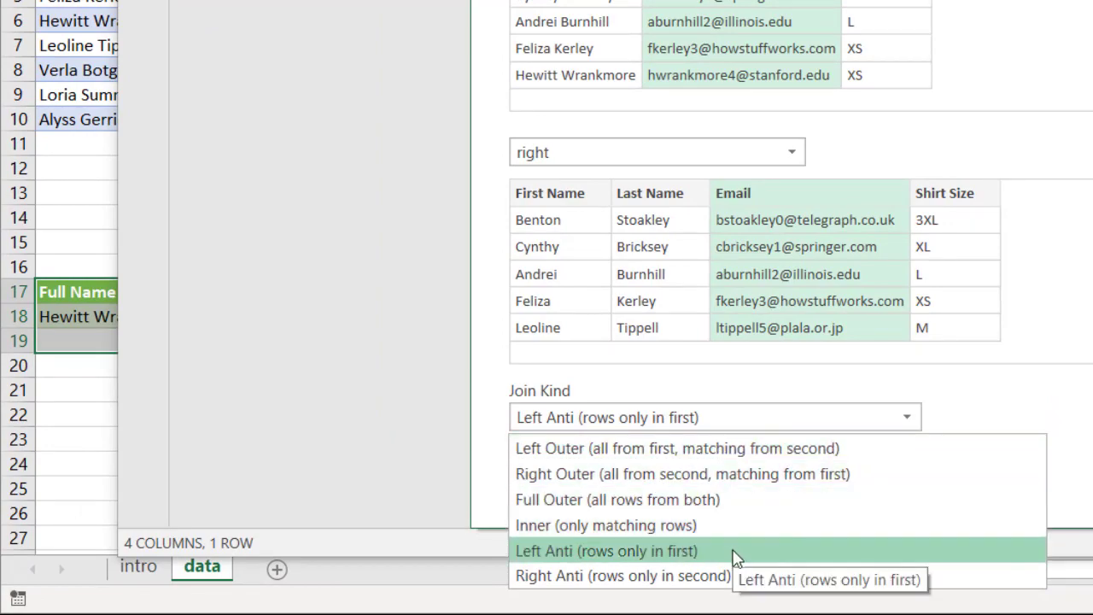
pyautogui.press('Escape')
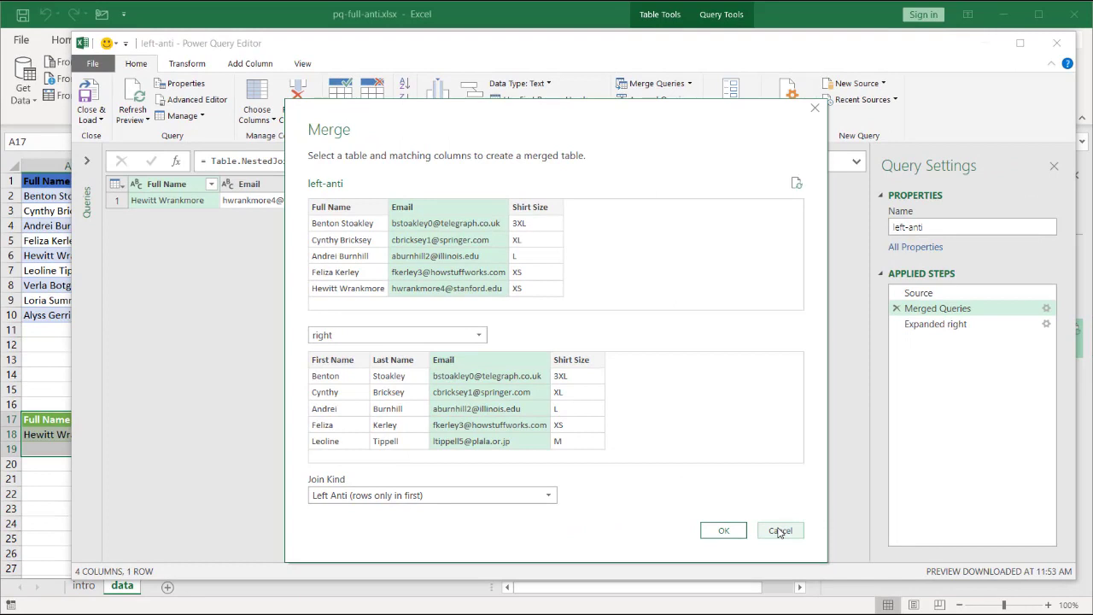
pyautogui.click(778, 531)
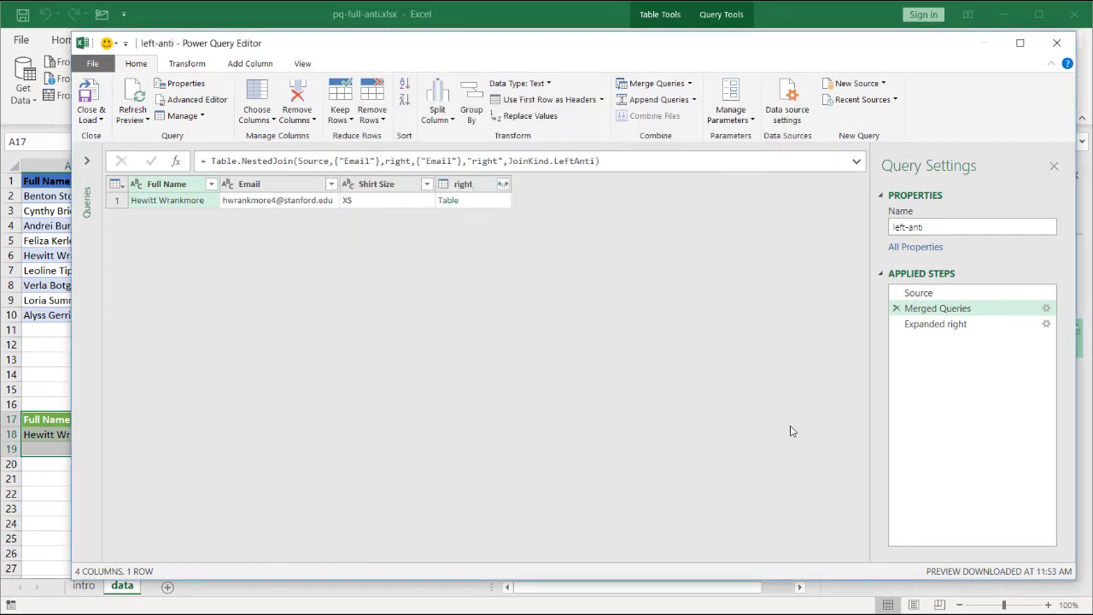
pyautogui.click(1055, 44)
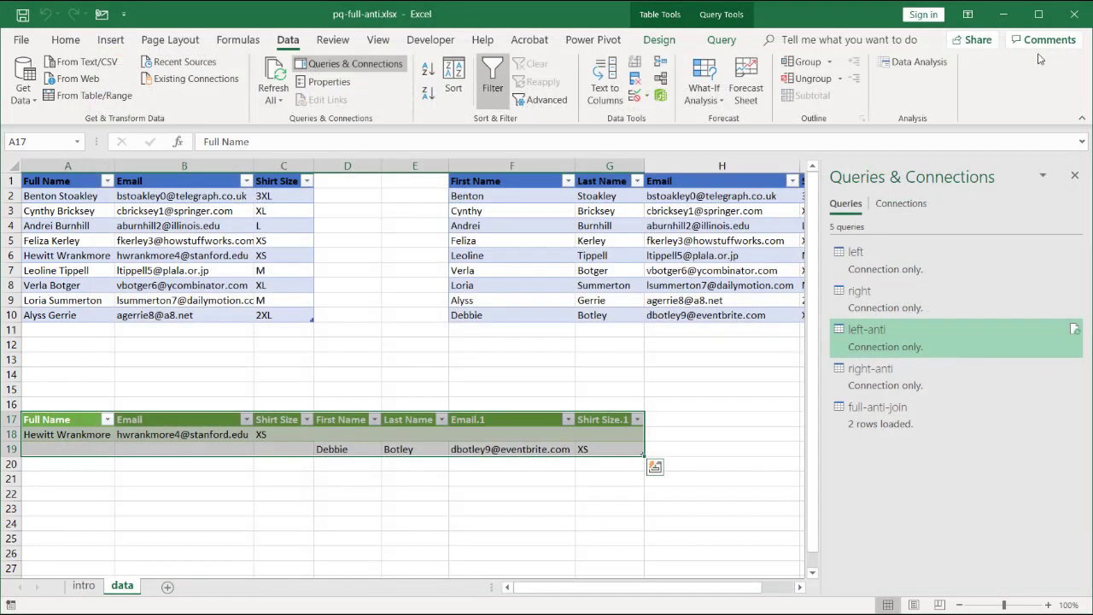
pyautogui.click(376, 432)
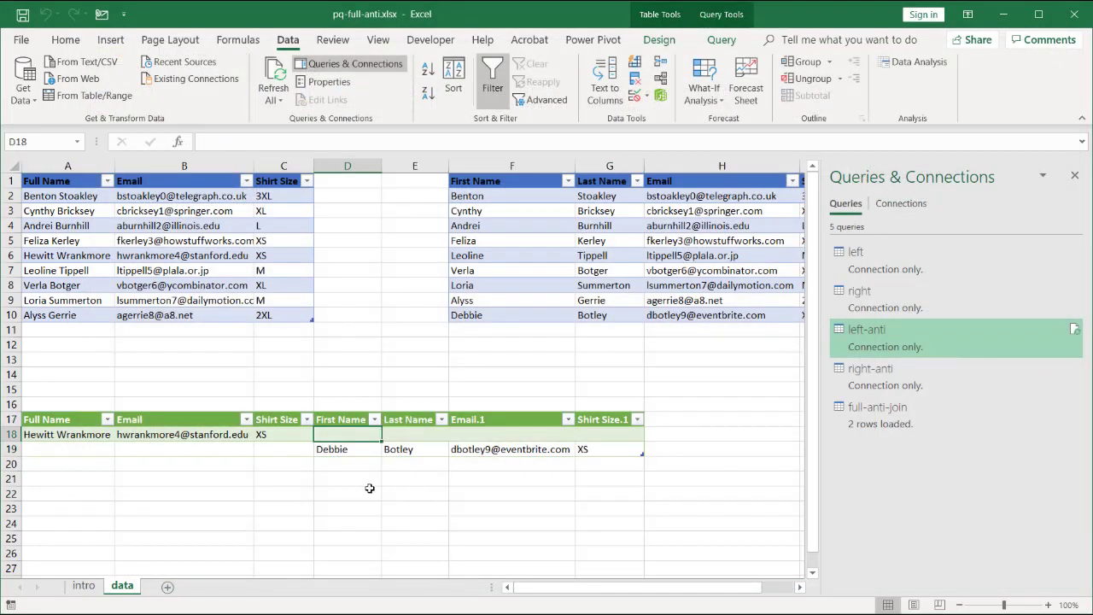